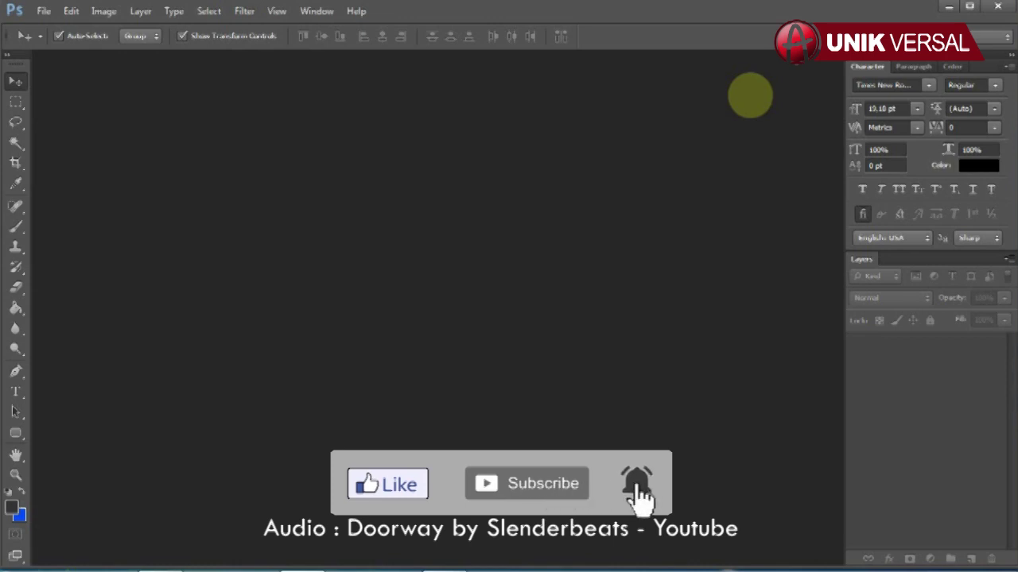
Open KHITAN 04 COVER.psd and KHITAN 04 ISI.psd together.
click(43, 11)
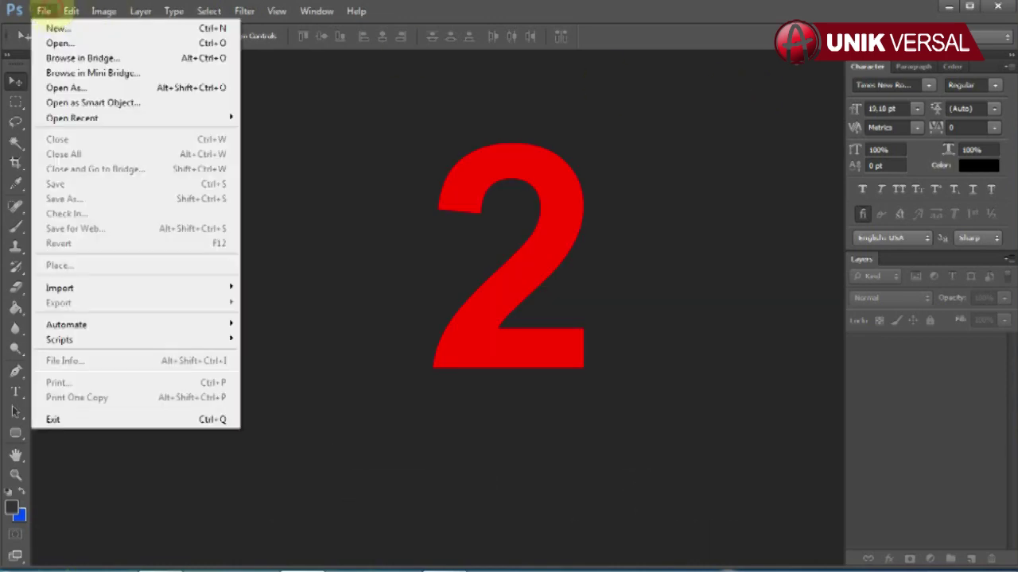
click(58, 43)
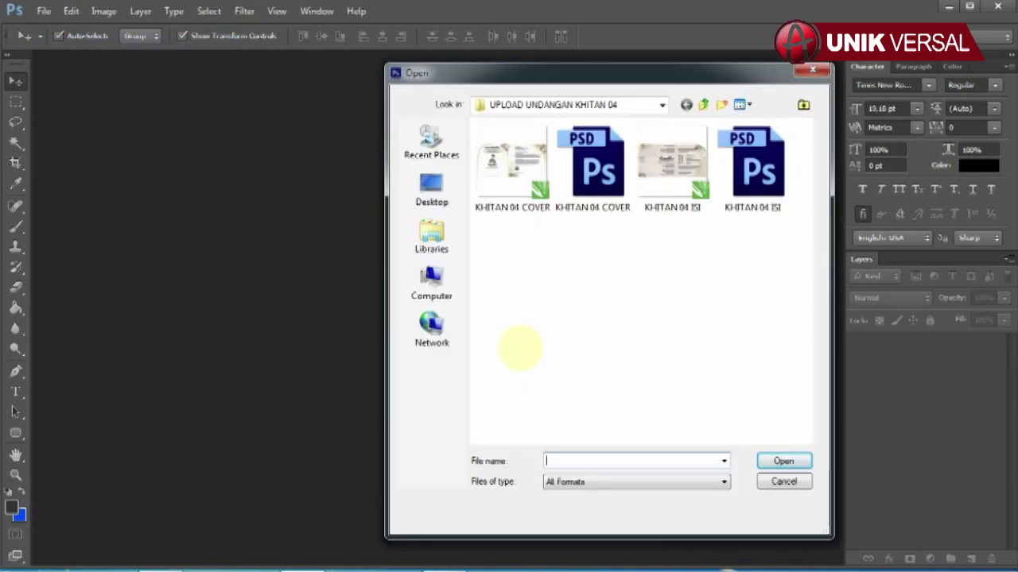
click(592, 163)
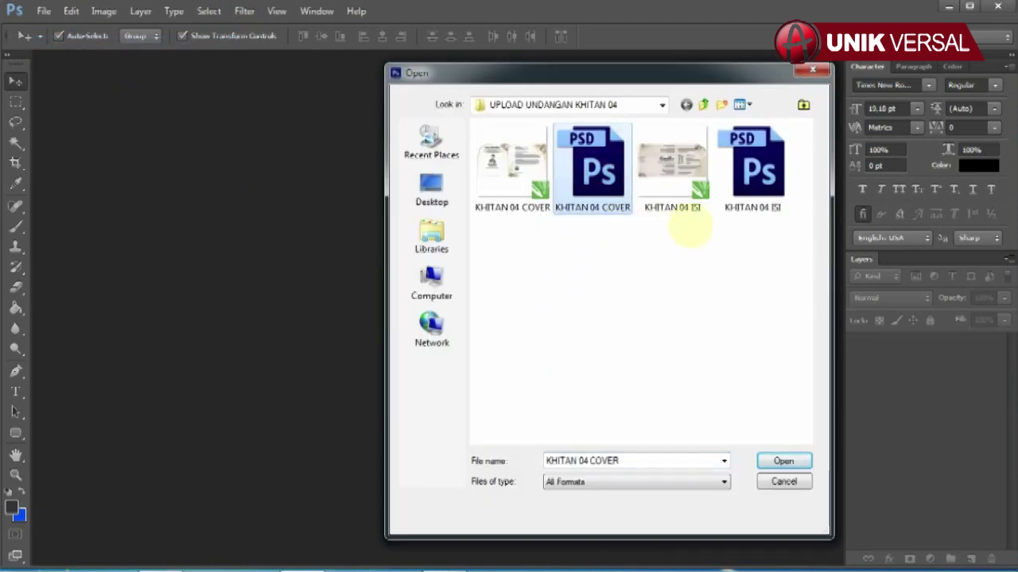
ctrl+click(752, 163)
click(783, 461)
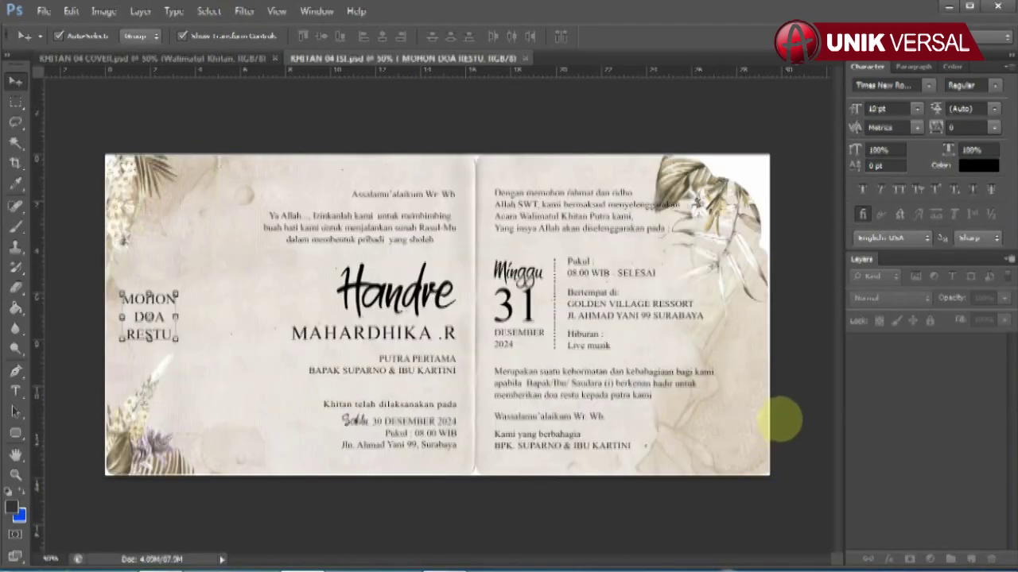
Check the cover's image size (29.5 cm wide, in centimetres) without changing it, then redock it.
drag(237, 60, 318, 96)
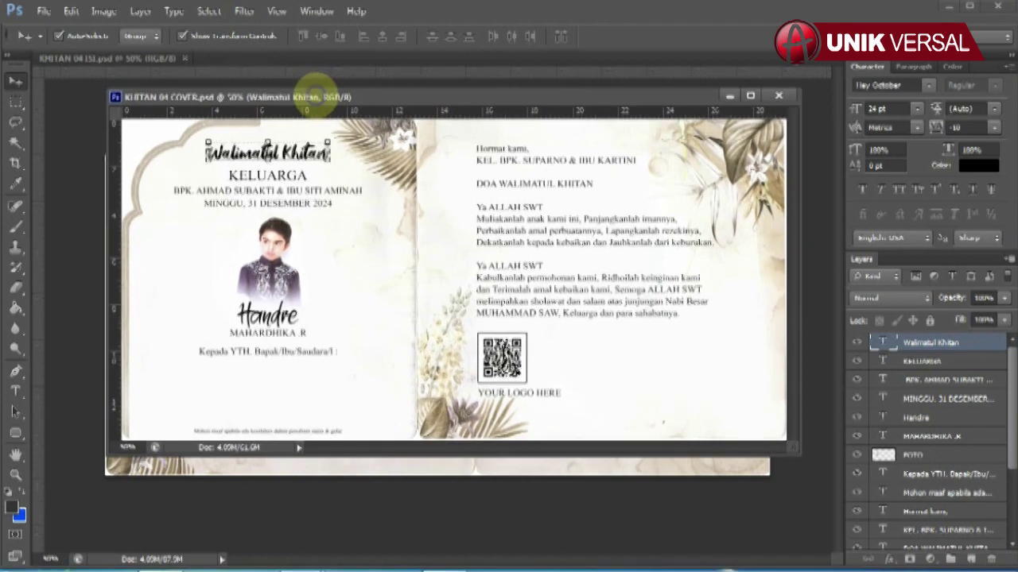
right_click(342, 96)
click(362, 127)
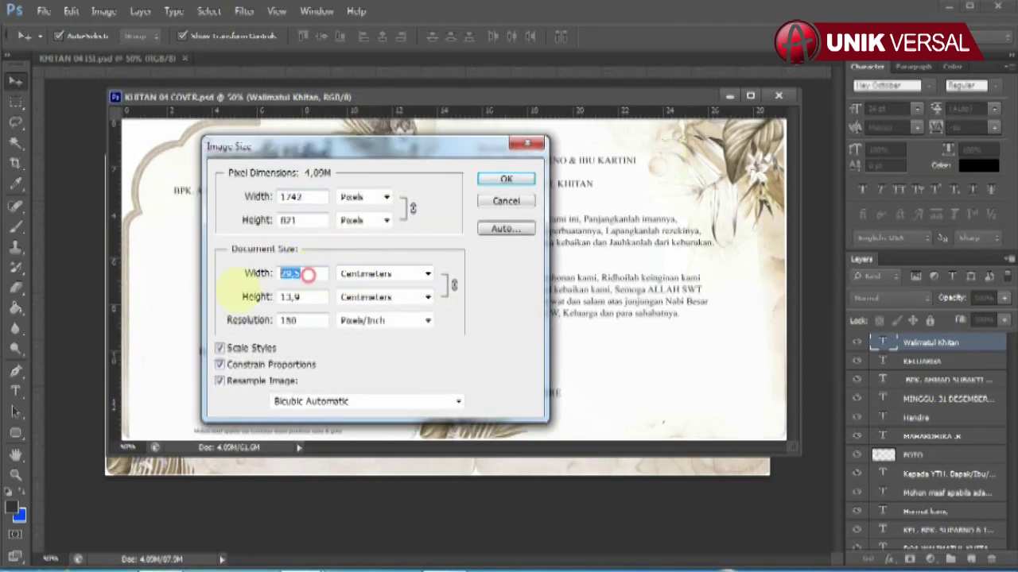
click(367, 272)
click(352, 273)
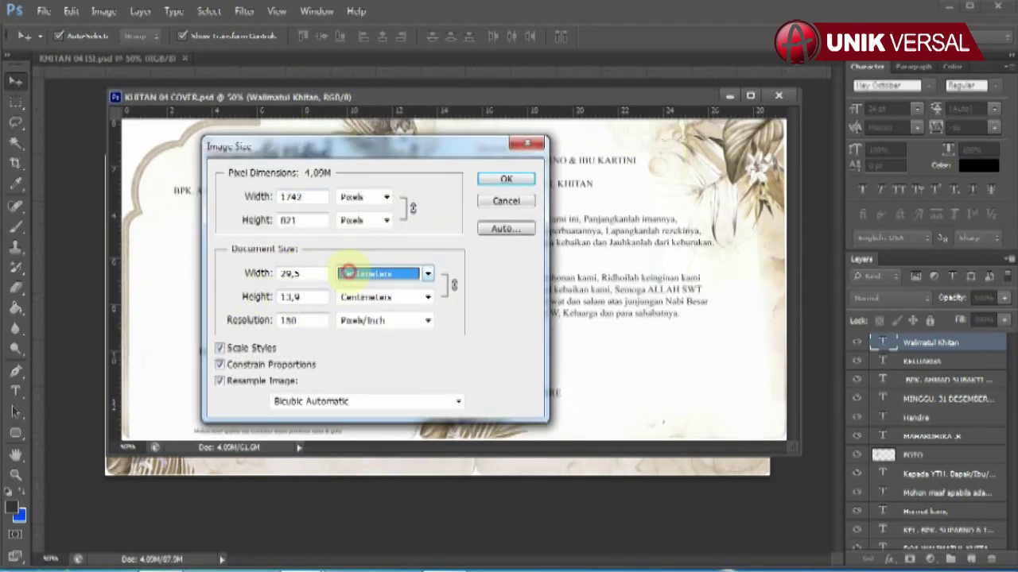
click(368, 297)
click(354, 298)
drag(306, 272, 242, 275)
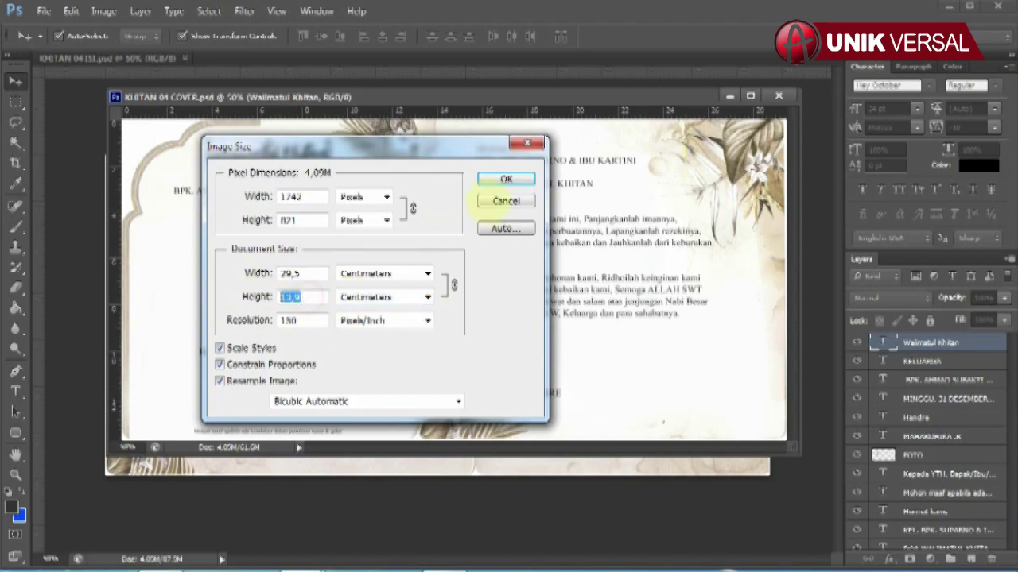
click(504, 200)
drag(239, 96, 234, 61)
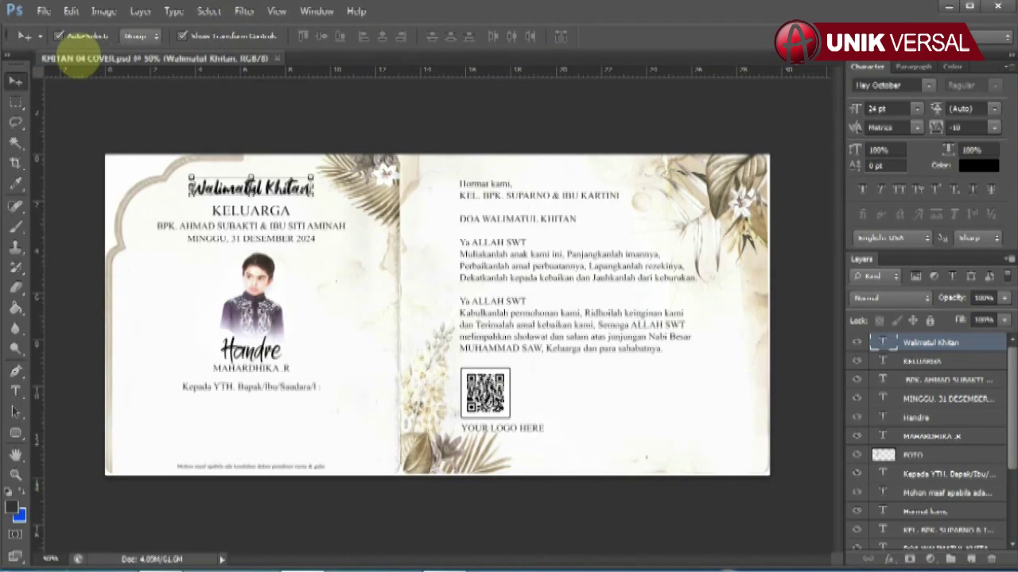
scroll(267, 163, up, 2)
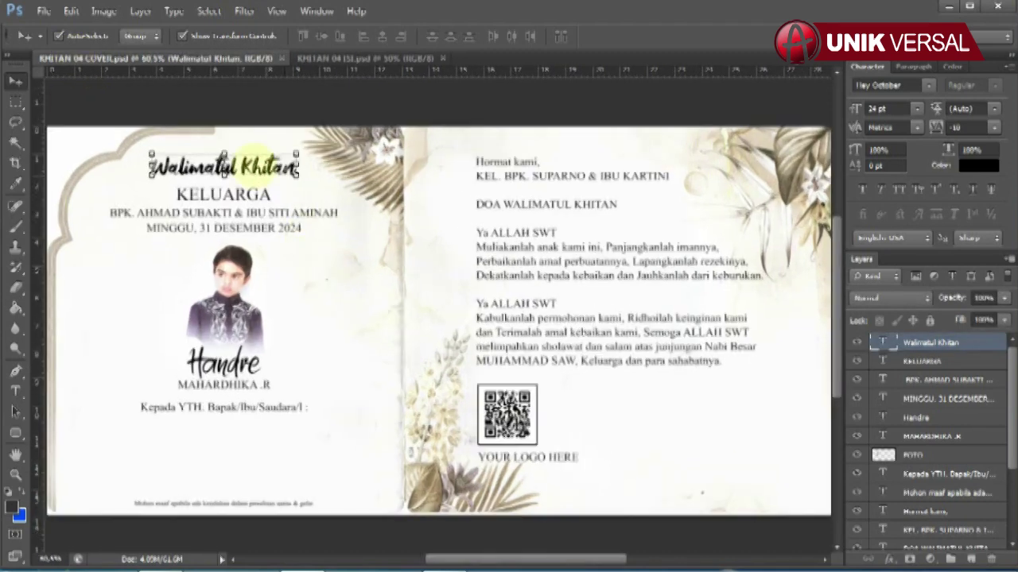
click(245, 195)
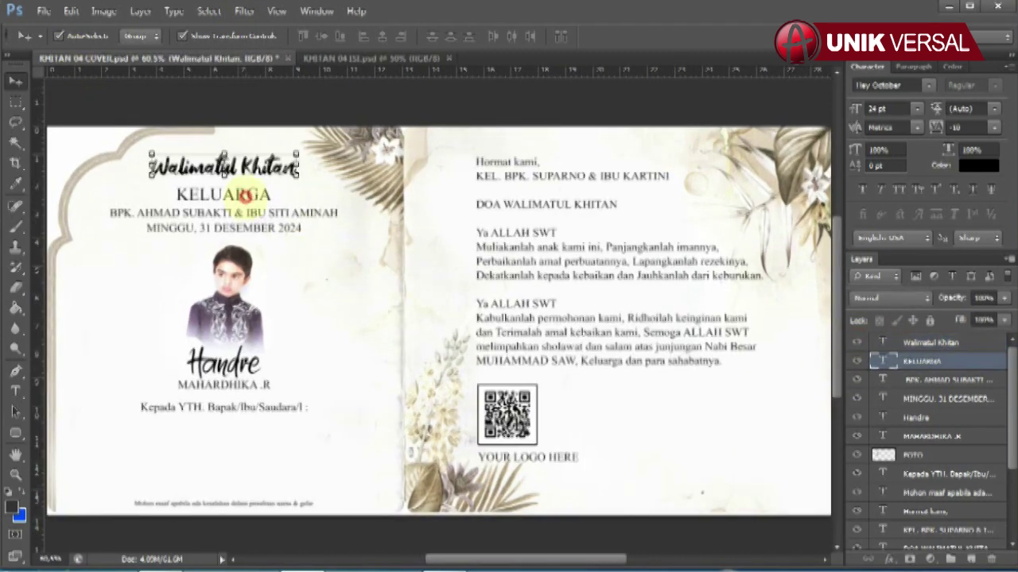
click(942, 381)
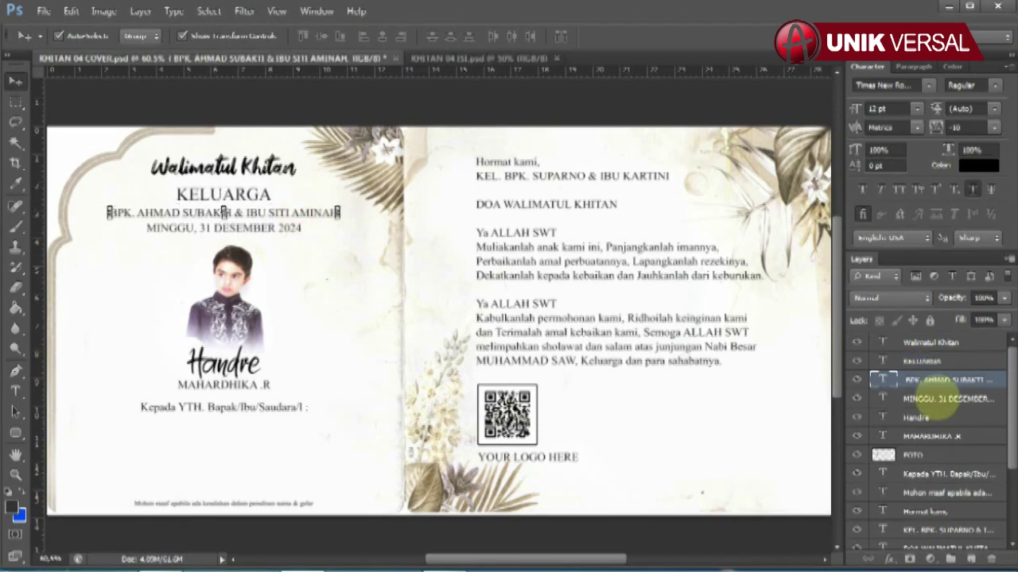
key(t)
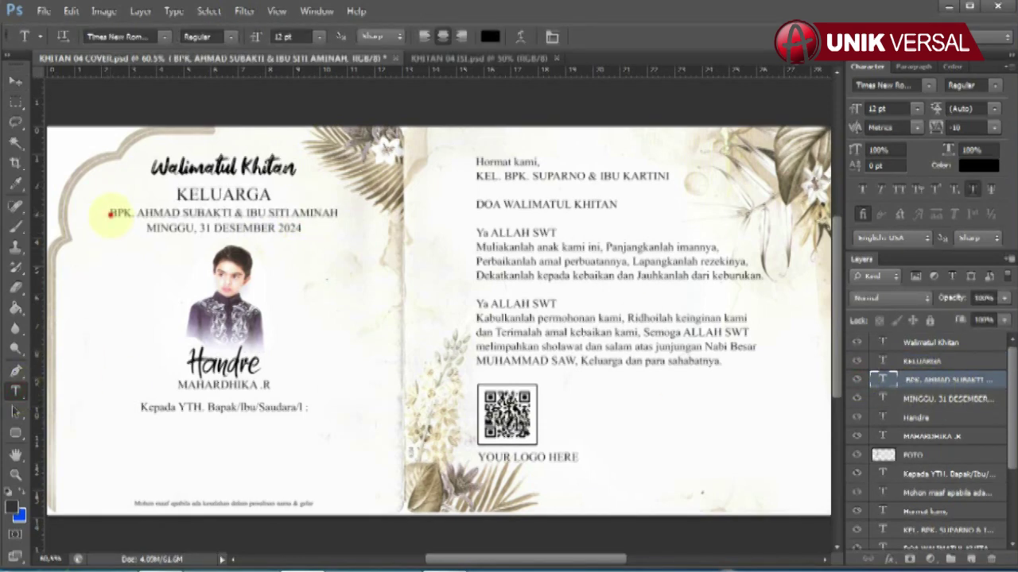
click(110, 214)
key(ctrl+a)
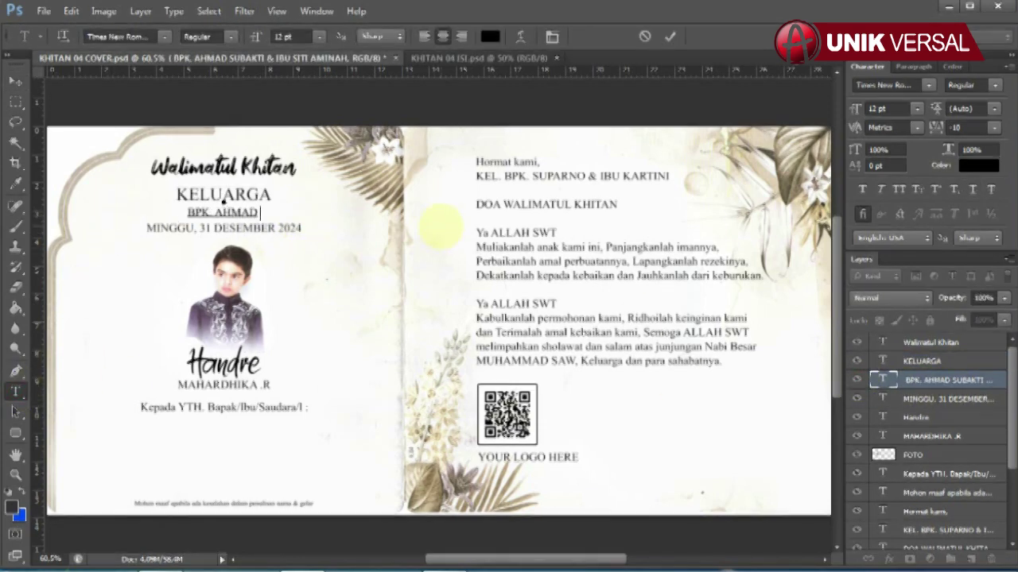
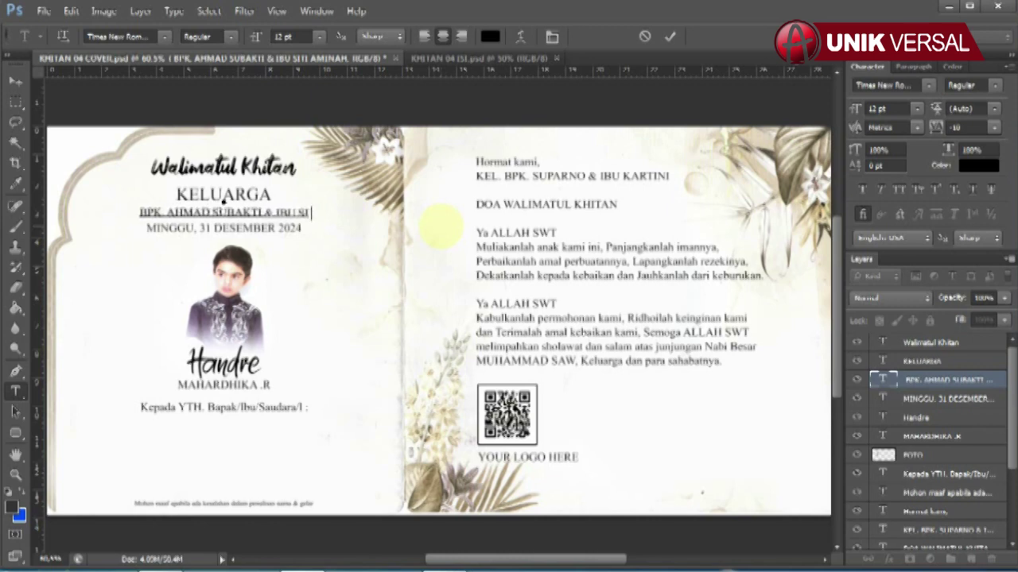
click(15, 80)
Change the cover's date line to 'MINGGU, 31 DESEMBER 2024'.
click(185, 228)
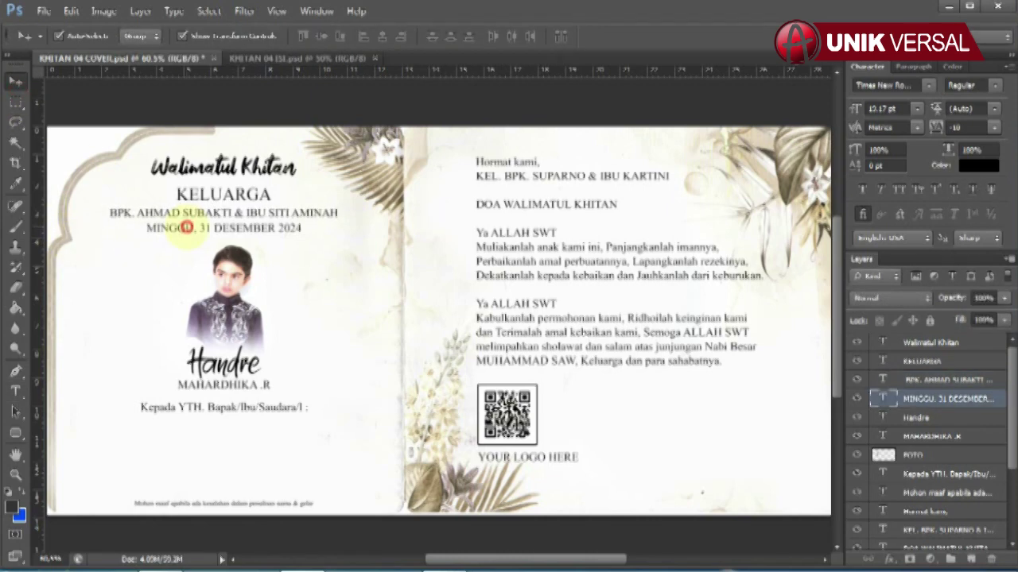
click(15, 390)
drag(146, 229, 354, 231)
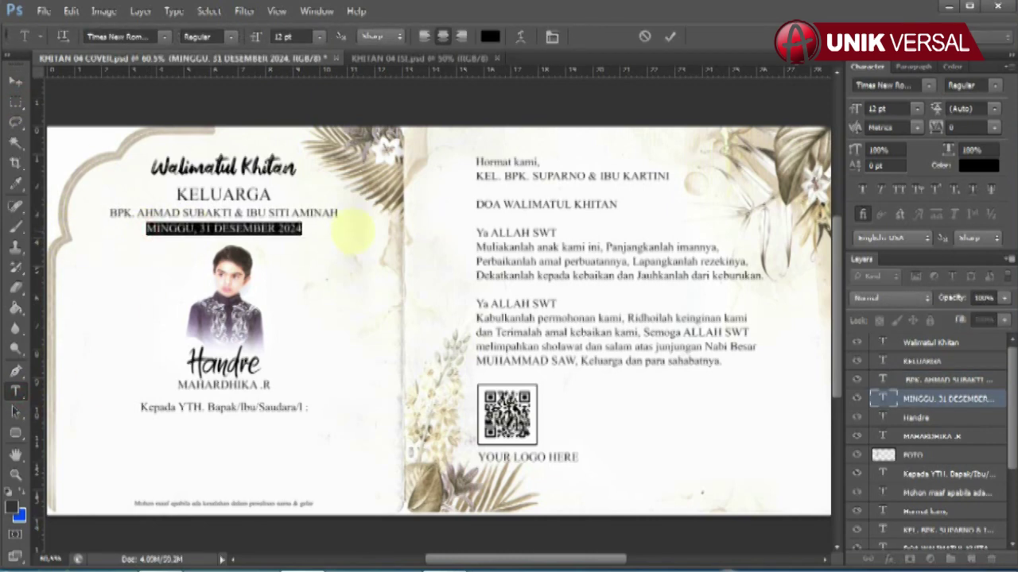
text(MINGGU, 31 DE)
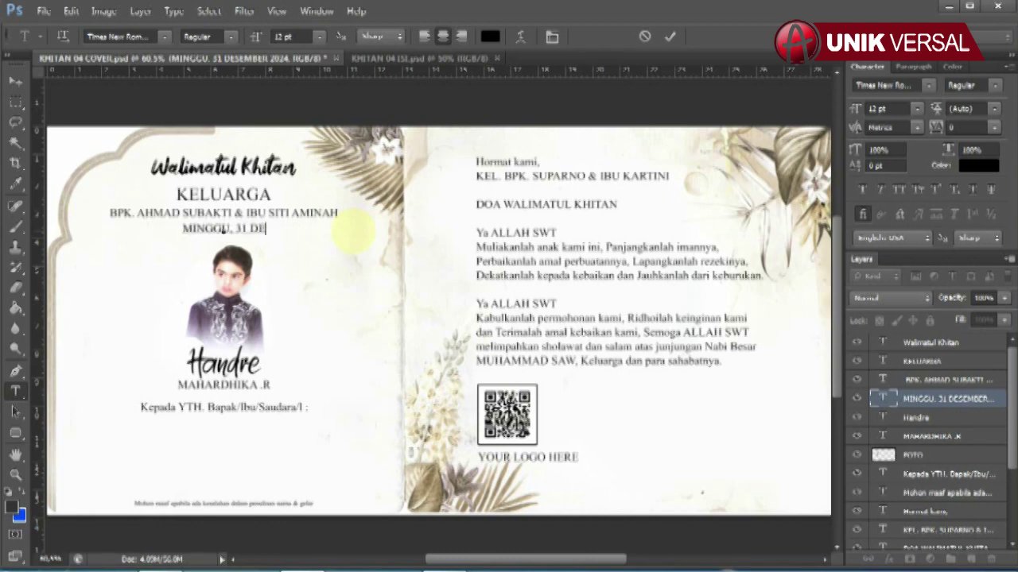
text(SEMBER 2024)
click(16, 81)
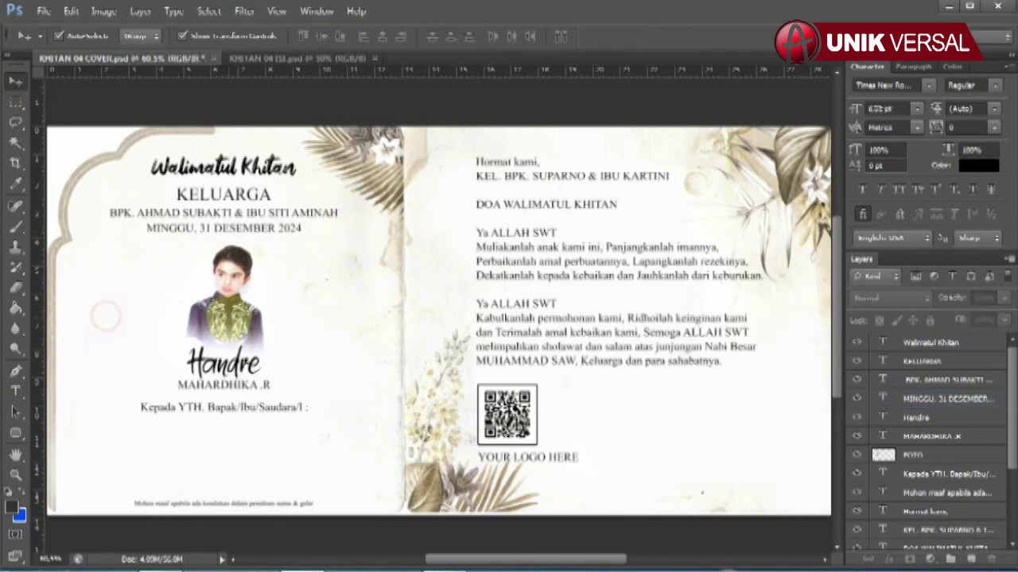
Check the child's photo layer and rename the child from Handre to Handika.
click(915, 455)
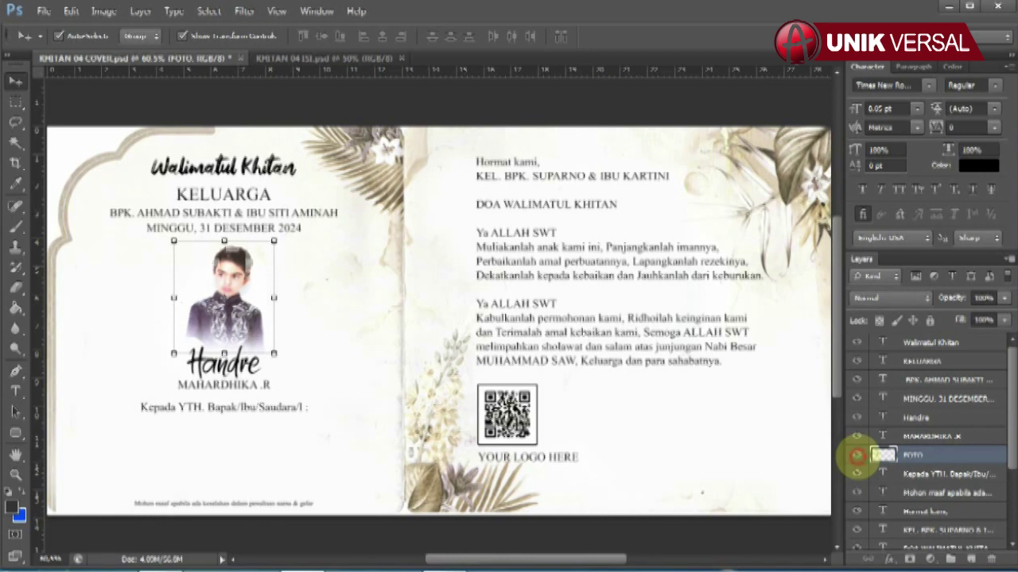
click(857, 454)
click(856, 455)
click(954, 418)
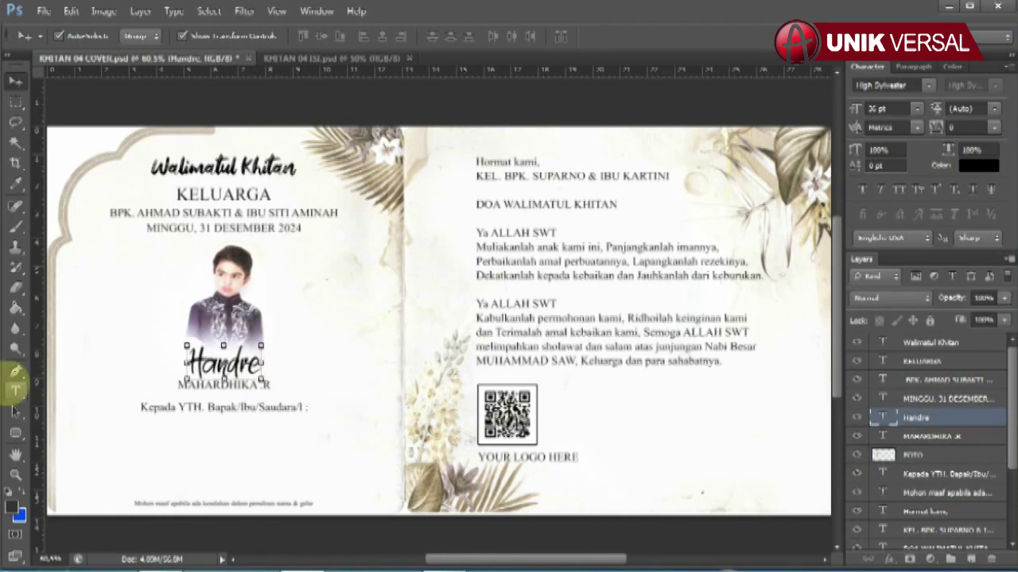
click(15, 388)
double_click(223, 364)
text(Han)
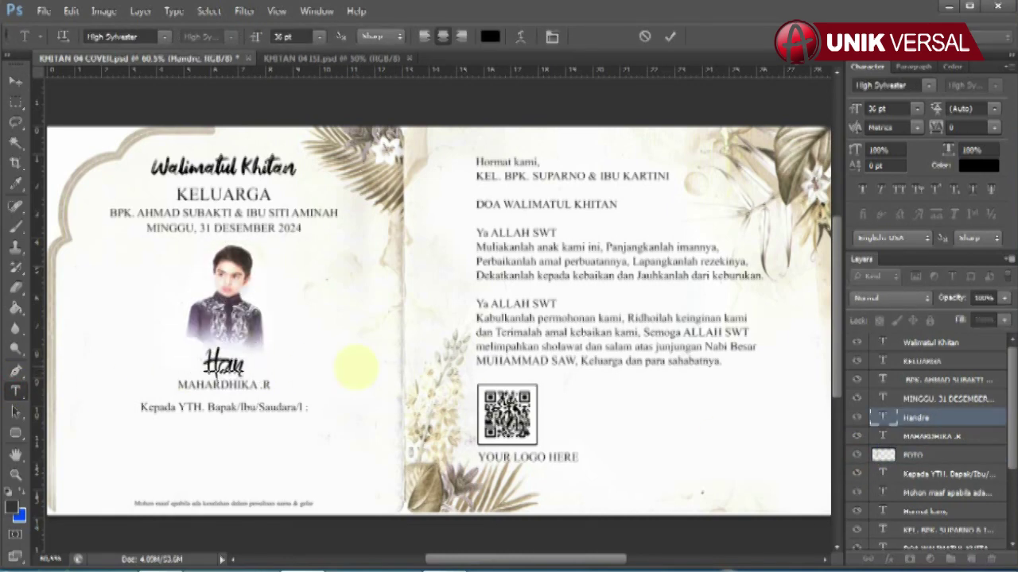
text(dika)
click(15, 80)
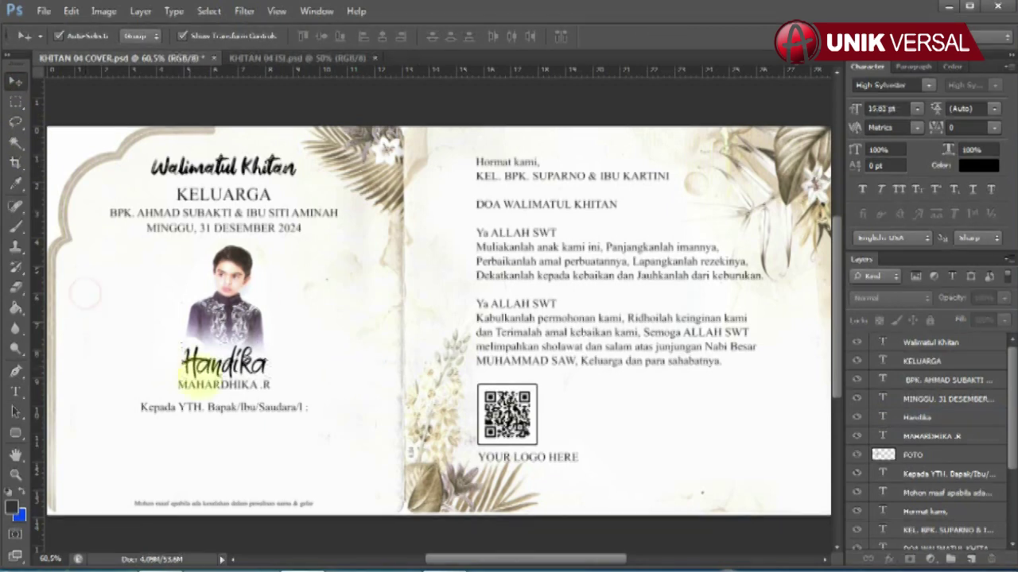
click(224, 383)
click(15, 390)
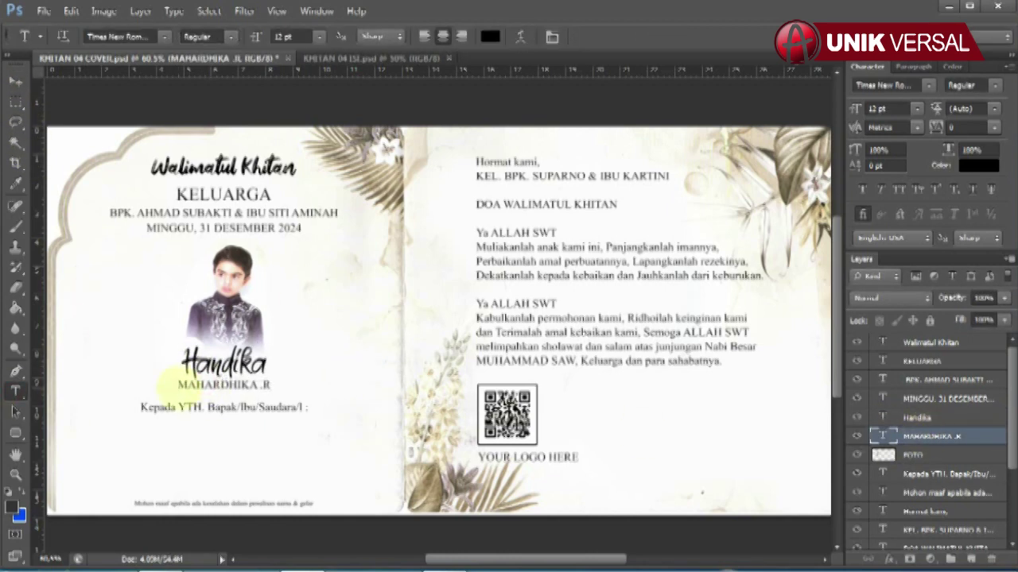
triple_click(223, 384)
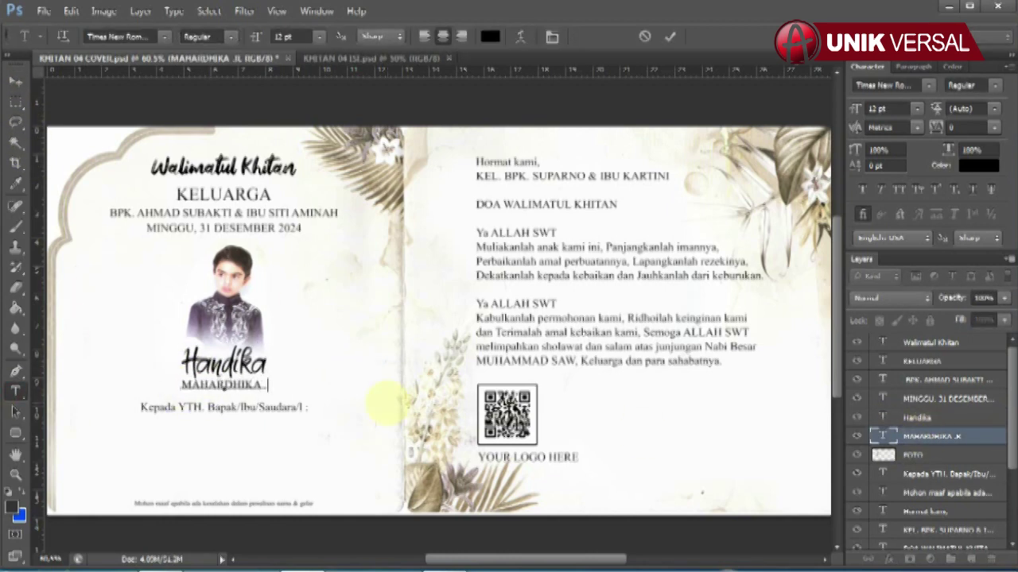
click(15, 81)
click(579, 176)
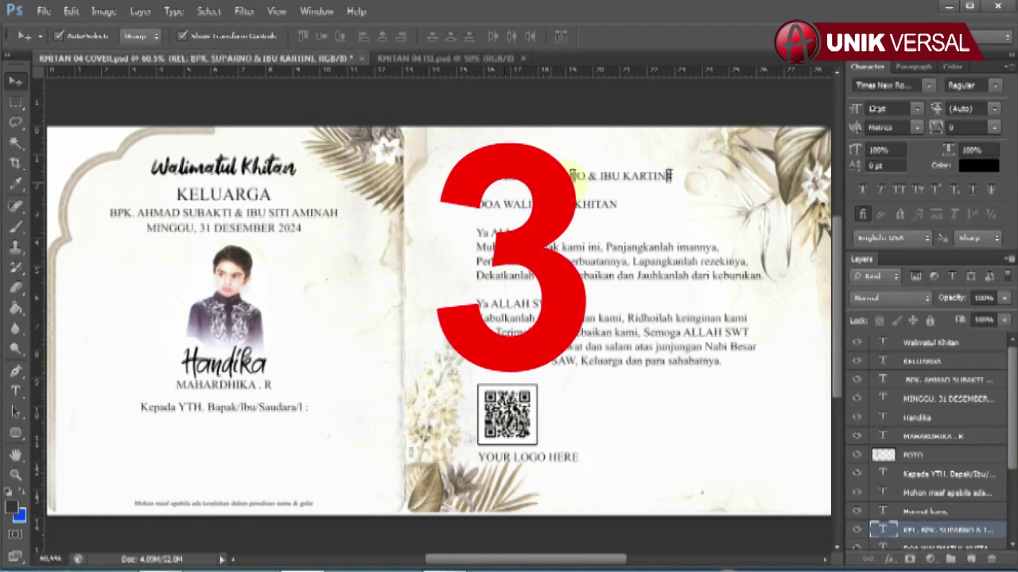
scroll(915, 493, down, 3)
click(15, 389)
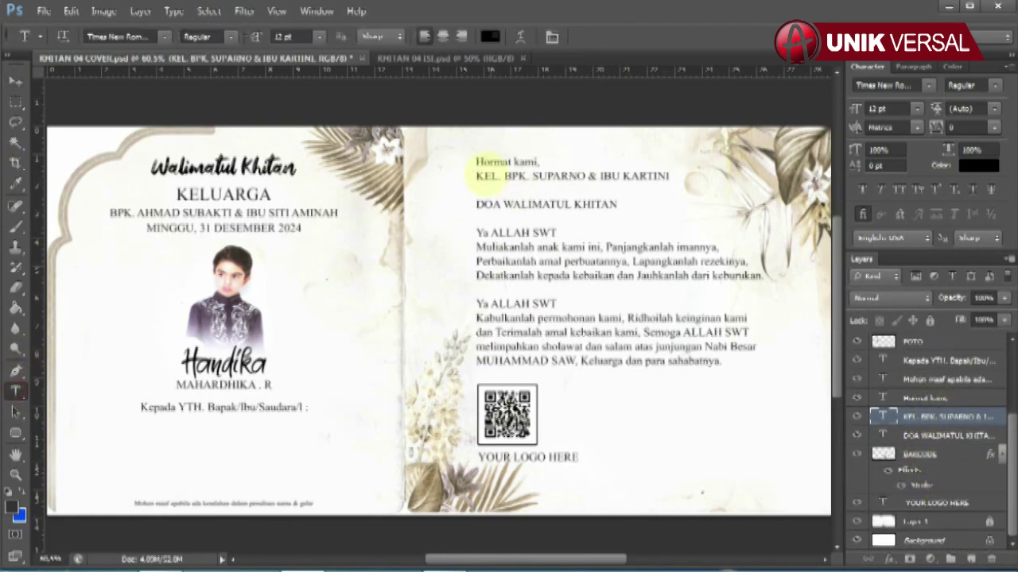
drag(478, 179, 672, 178)
drag(529, 179, 672, 179)
text(AHMA)
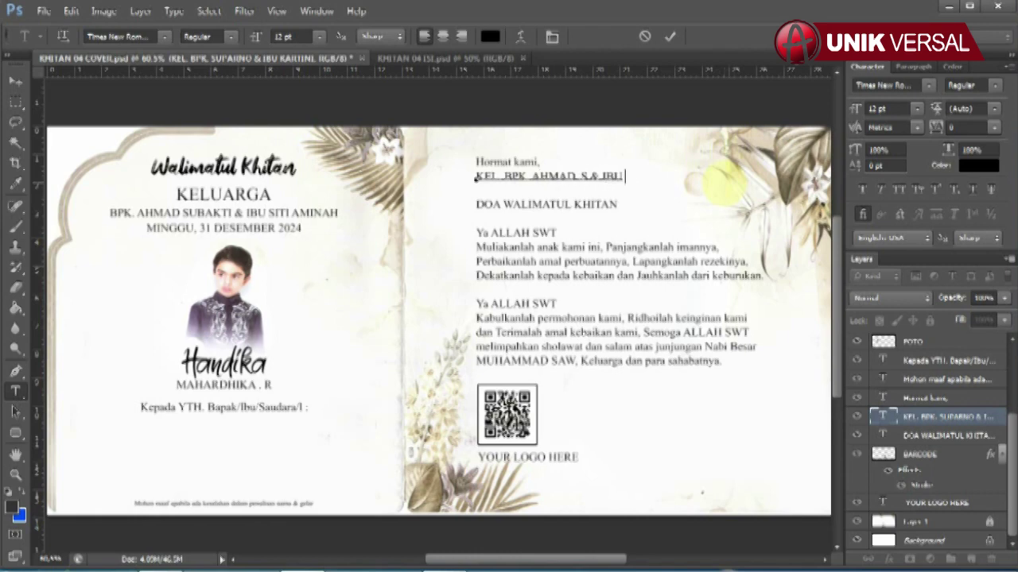
click(15, 80)
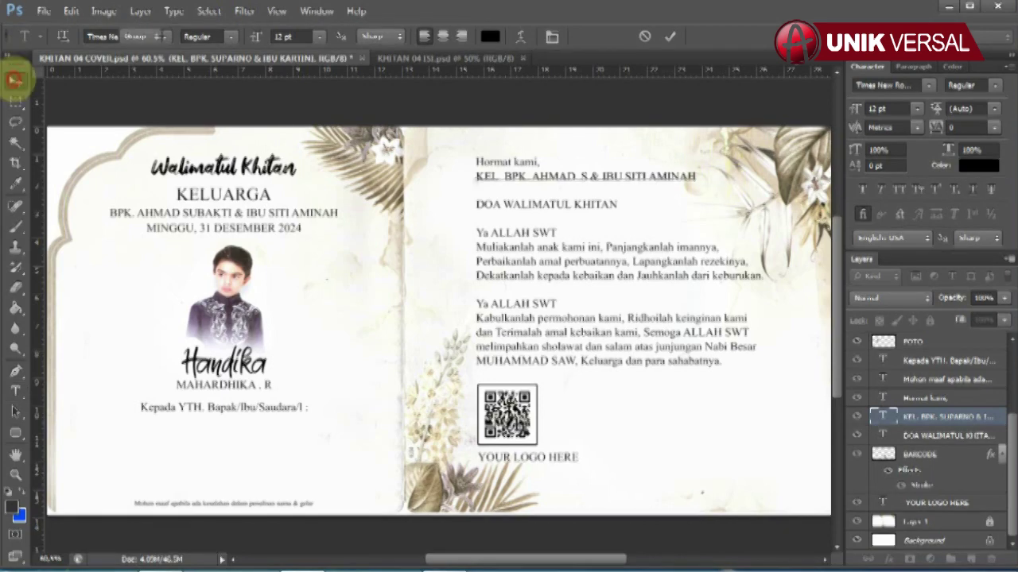
Select the prayer, QR code and logo layers, then switch to KHITAN 04 ISI.psd.
click(926, 435)
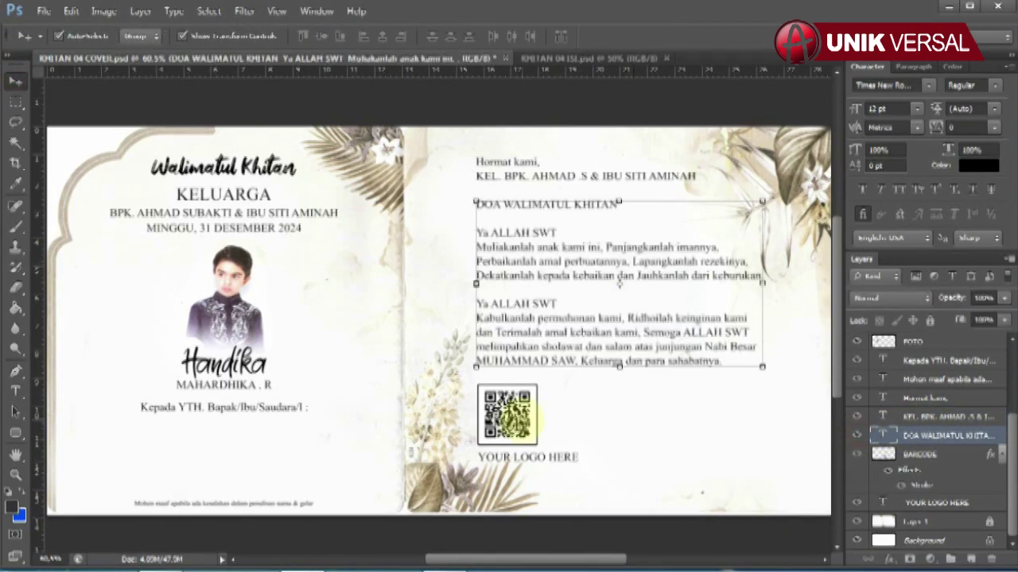
click(863, 455)
click(578, 457)
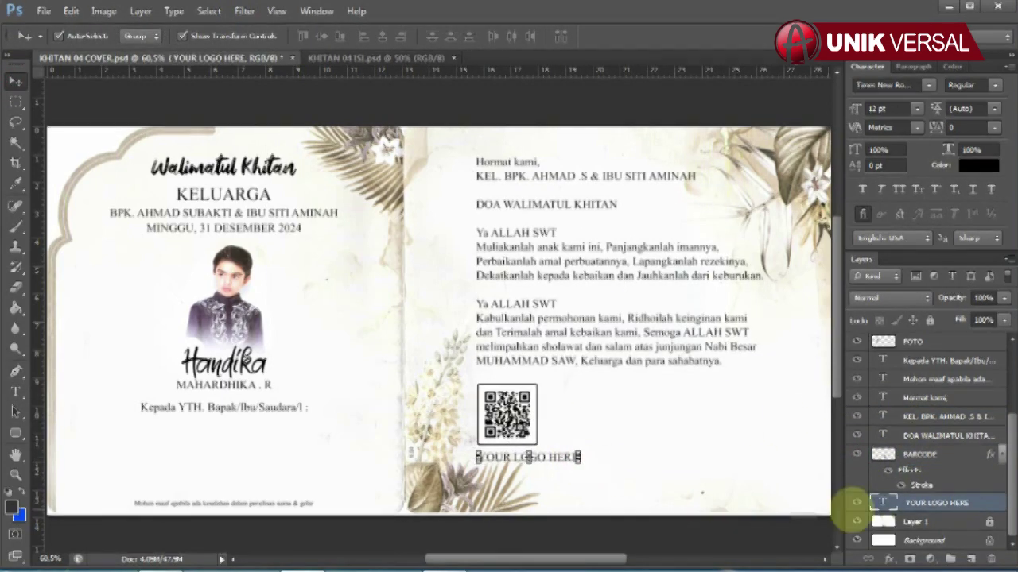
click(326, 58)
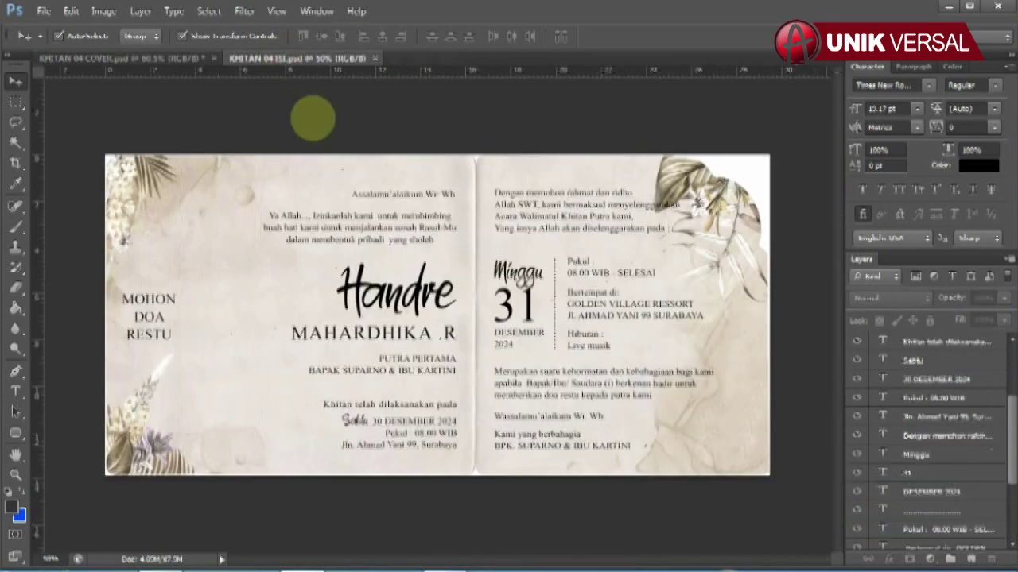
Change the inside page's child name from Handre to Handika.
scroll(445, 293, up, 2)
click(95, 321)
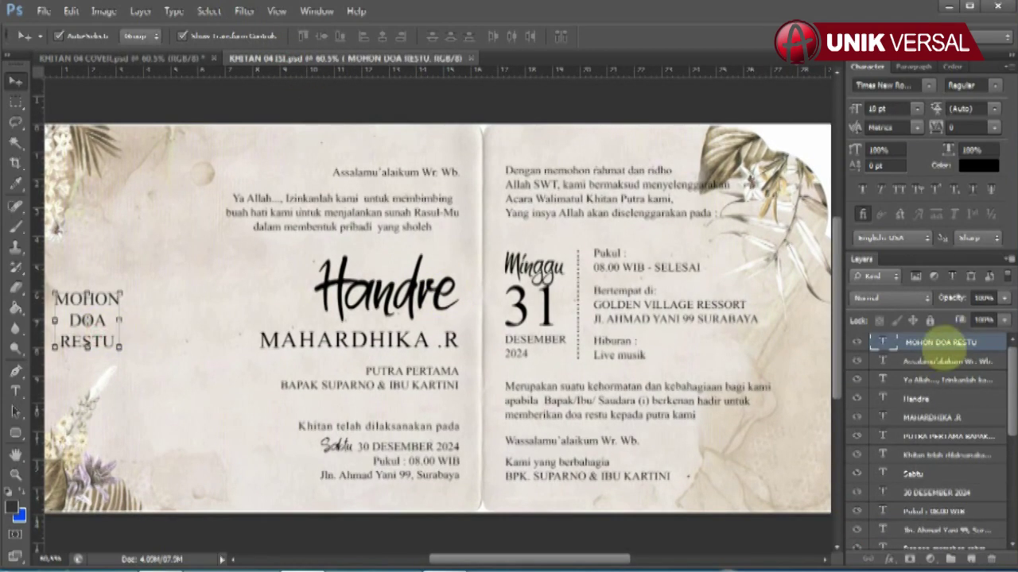
click(412, 293)
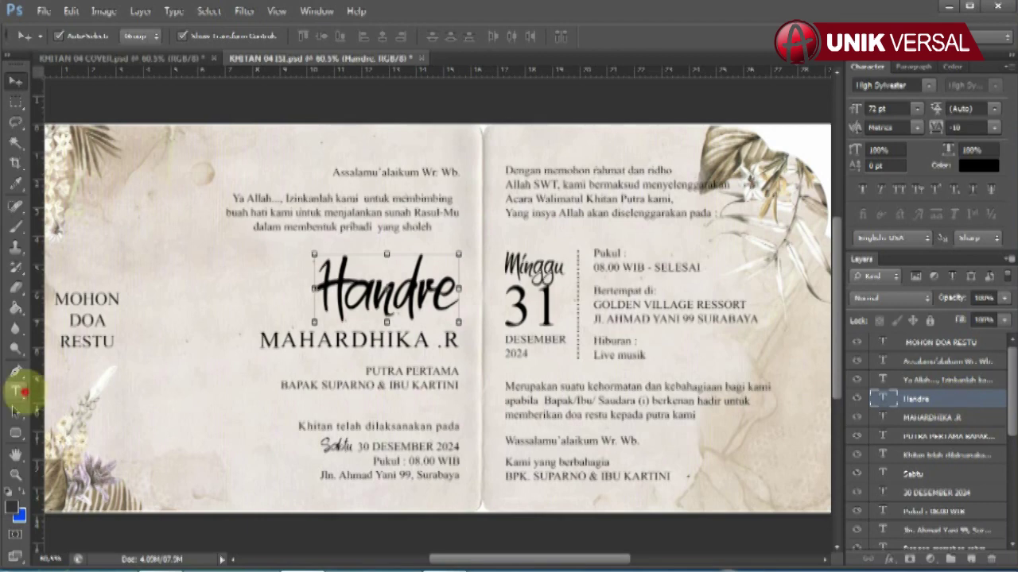
click(15, 391)
click(399, 290)
key(Delete)
key(Delete)
text(ika)
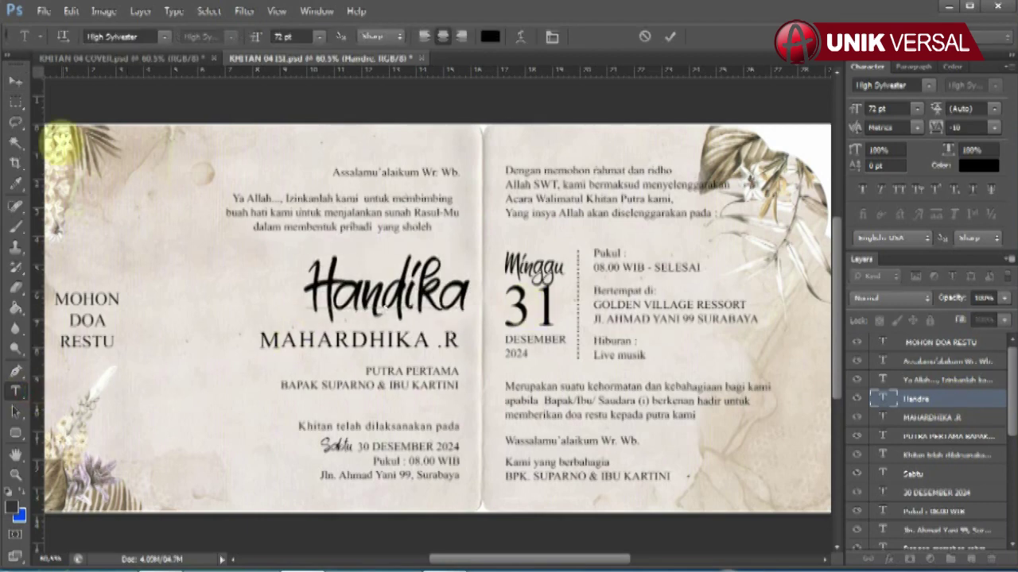
click(16, 81)
click(974, 420)
click(15, 391)
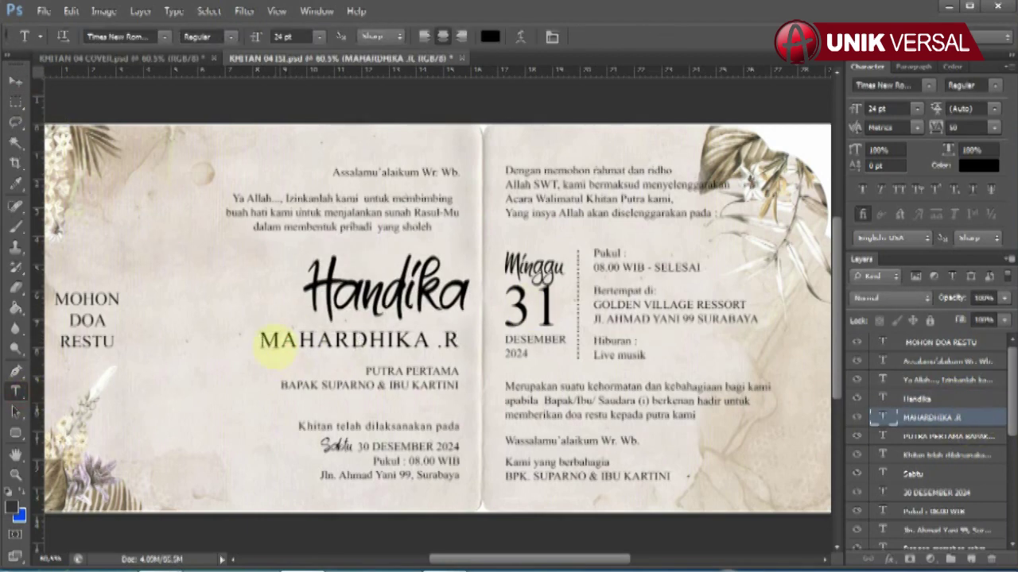
triple_click(358, 340)
click(387, 341)
key(Delete)
key(Delete)
key(Delete)
key(Delete)
key(Delete)
key(Delete)
text(IKA R)
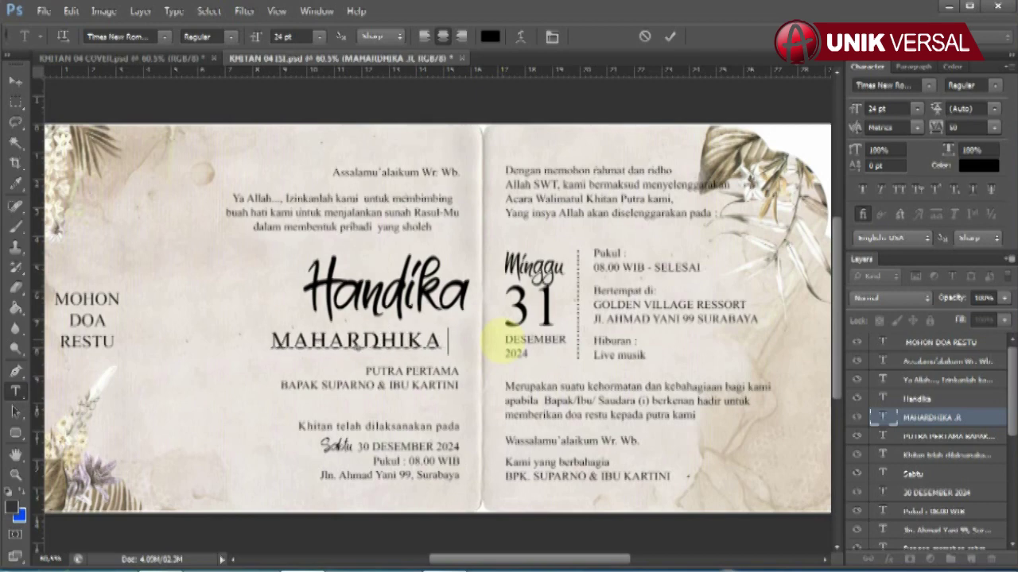
click(15, 81)
click(475, 292)
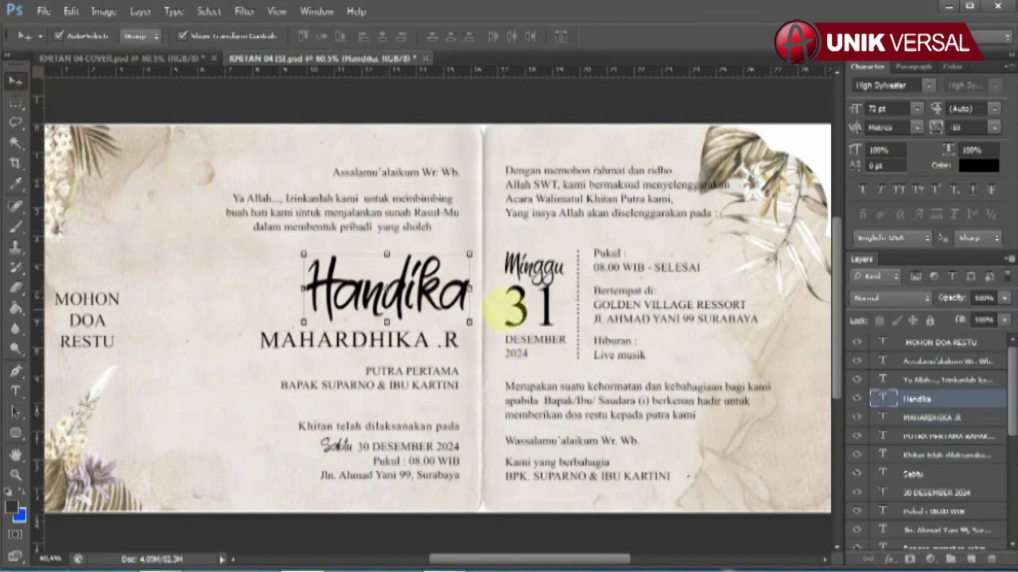
key(Left)
key(Left)
key(Left)
key(Left)
key(Left)
key(Left)
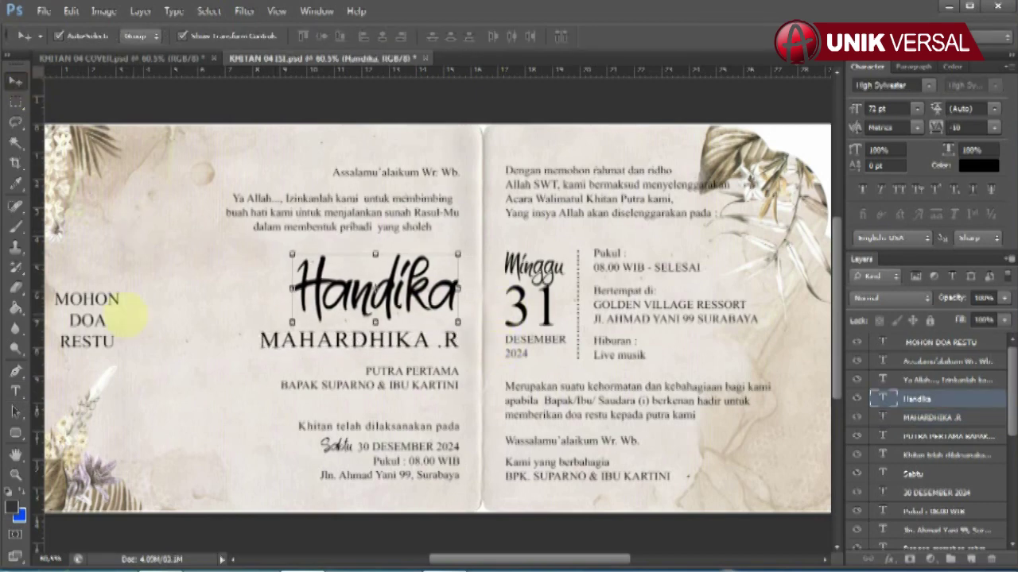
click(404, 390)
click(15, 390)
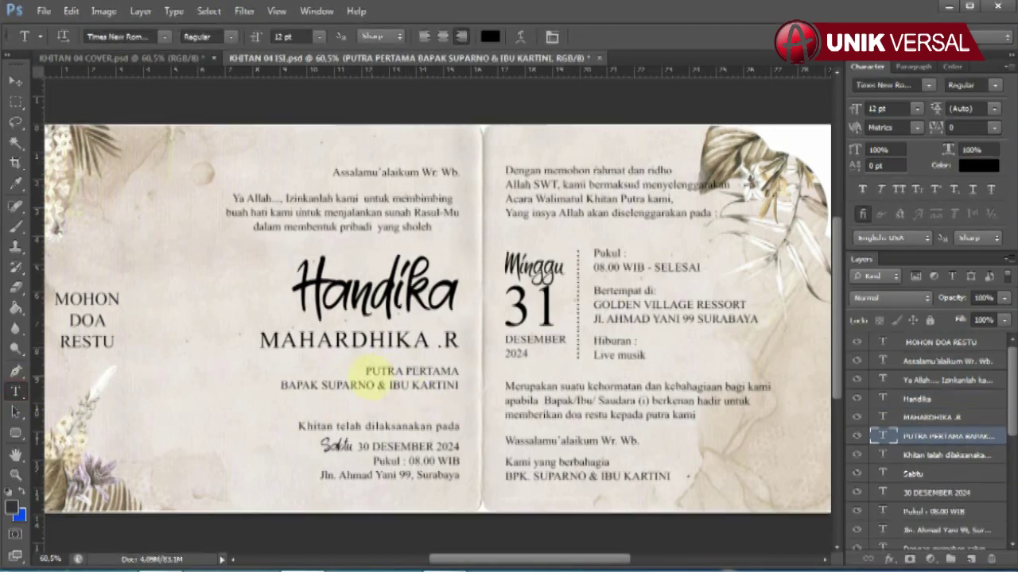
click(352, 374)
click(322, 388)
key(shift+End)
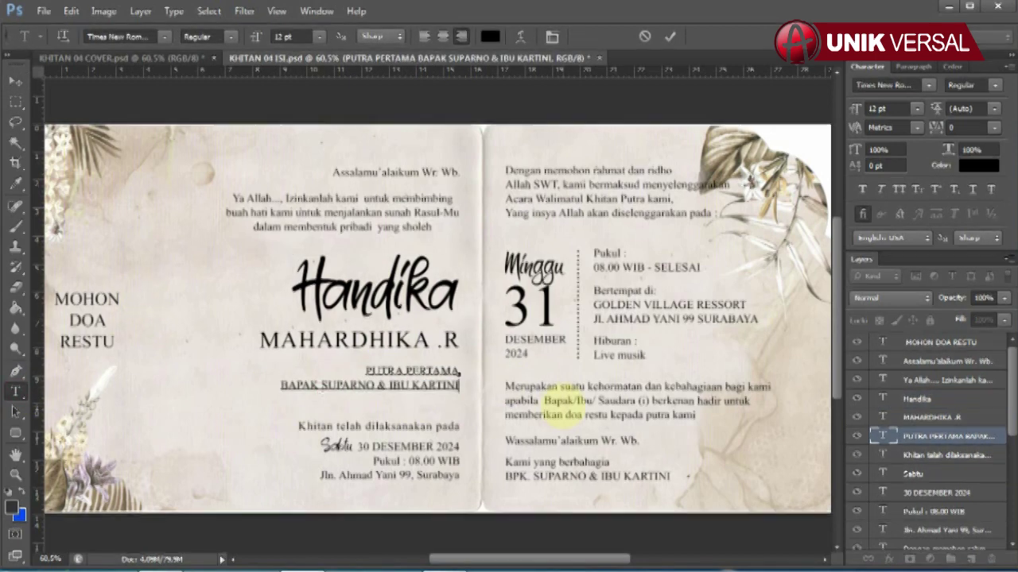
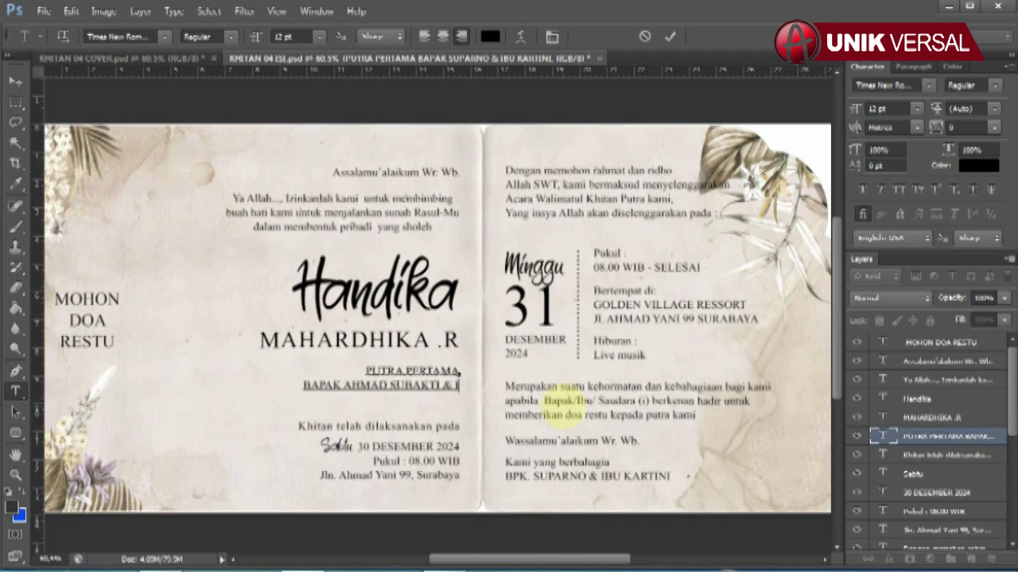
text(BU)
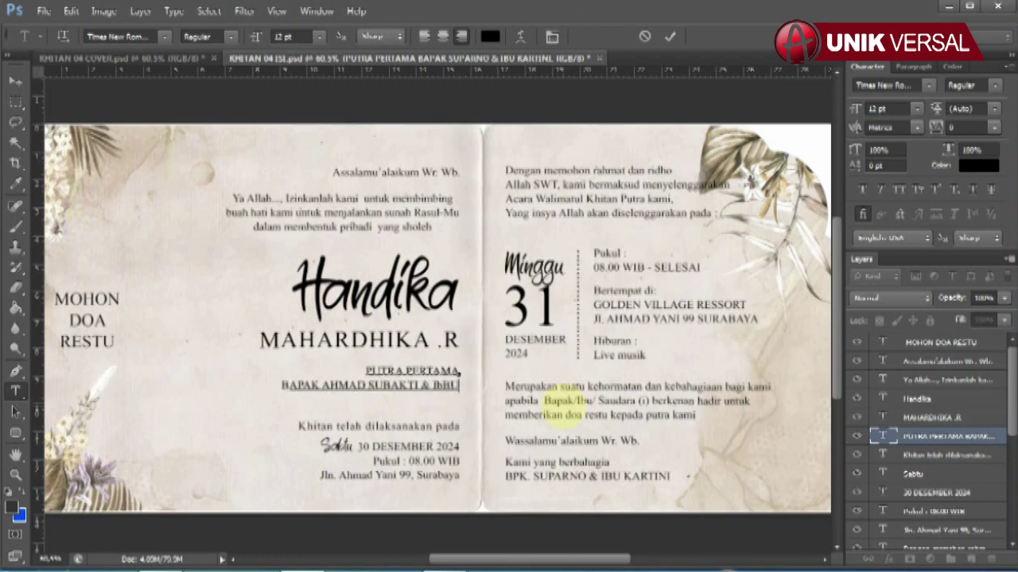
key(BackSpace)
key(BackSpace)
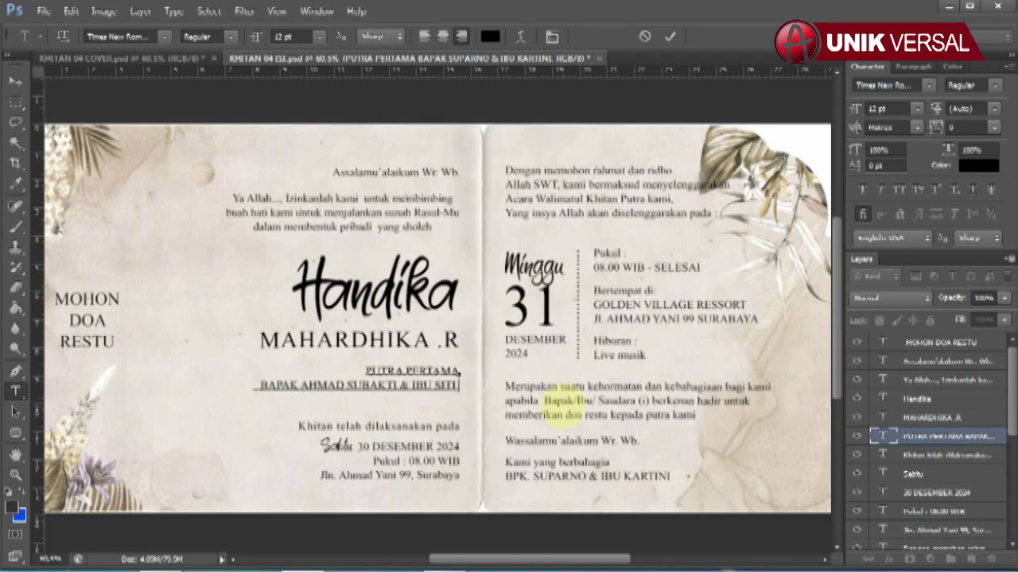
click(16, 82)
click(338, 446)
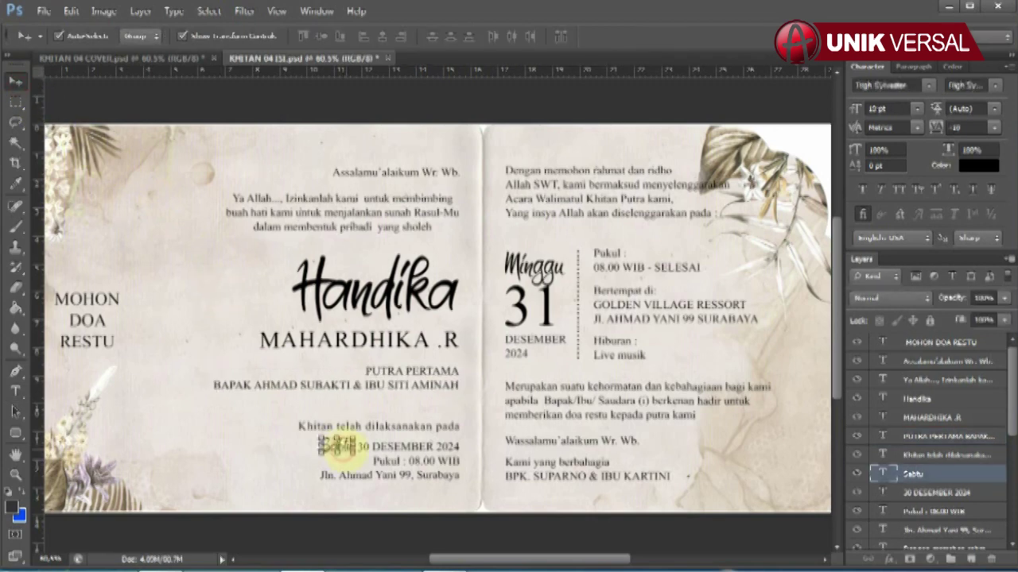
key(t)
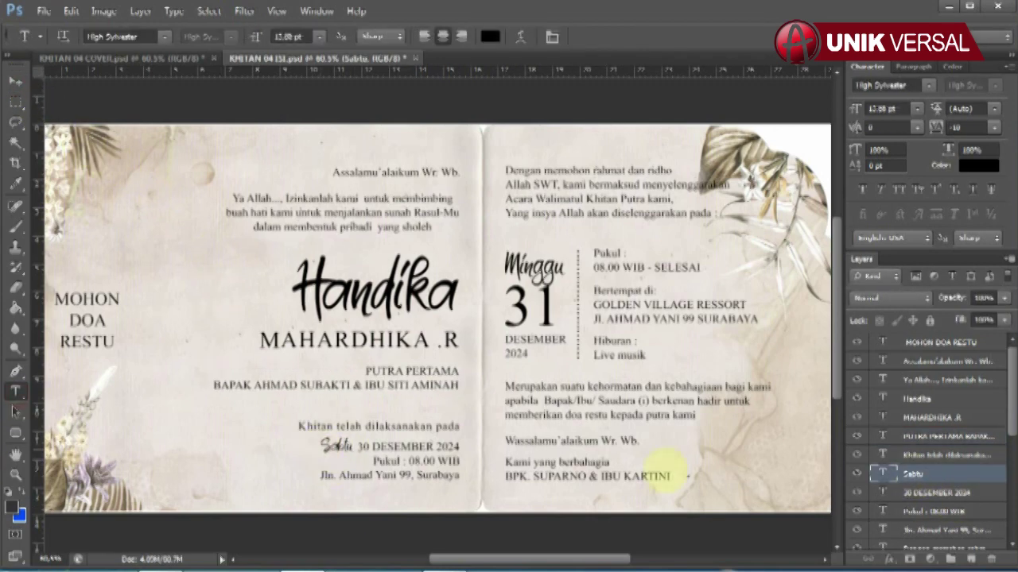
click(318, 438)
double_click(321, 446)
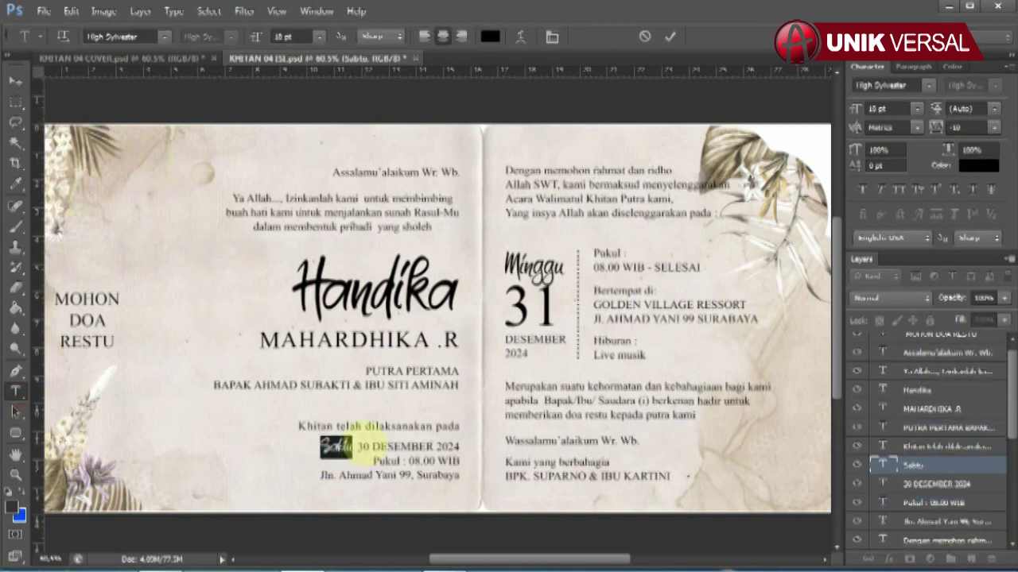
key(ctrl+Return)
Retype the date as '30 DESEMBER 2024' and the time as '08.00 WIB'.
ctrl+click(397, 445)
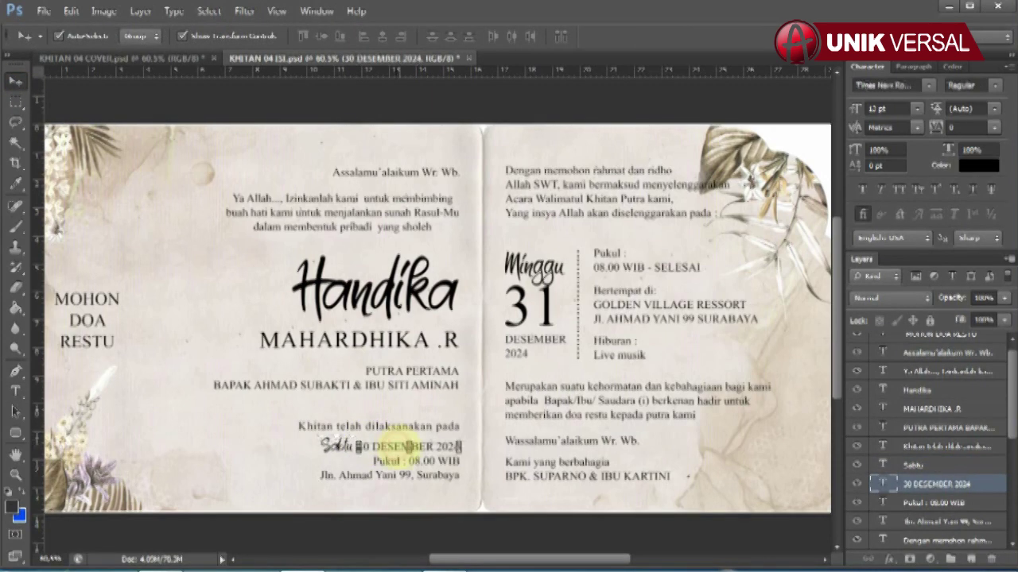
triple_click(351, 450)
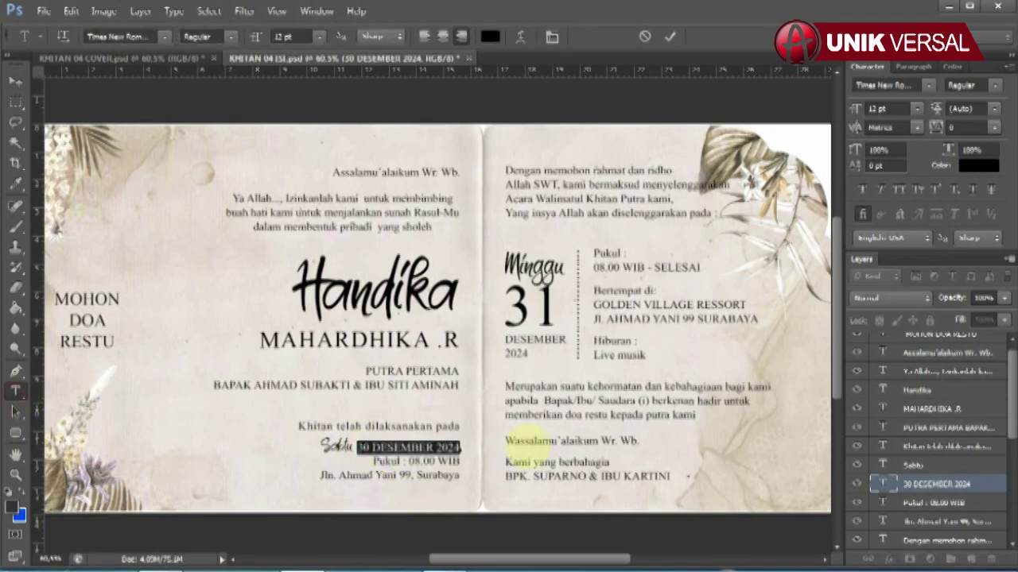
text(30 DESEMBER 2024)
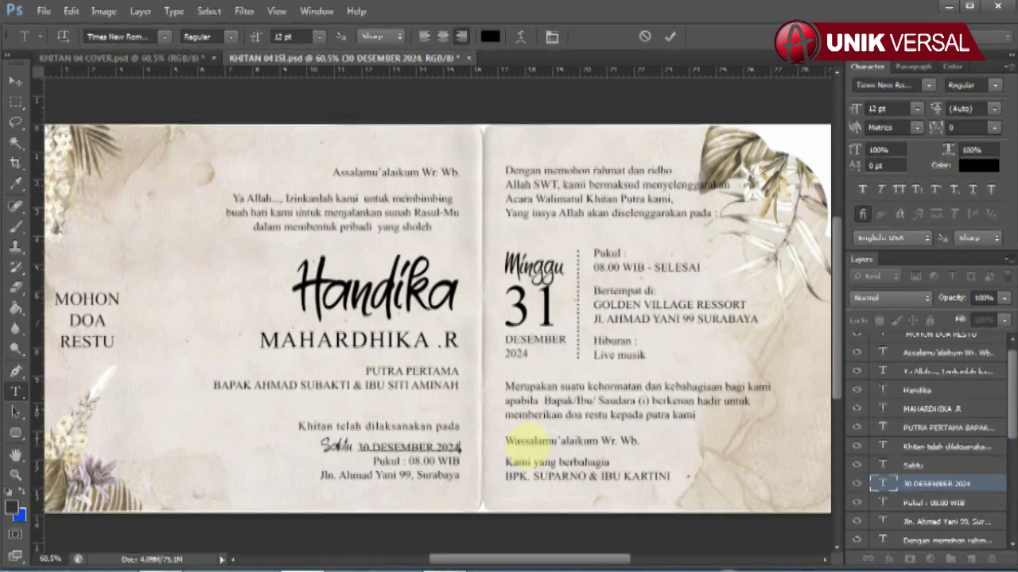
click(15, 80)
click(930, 502)
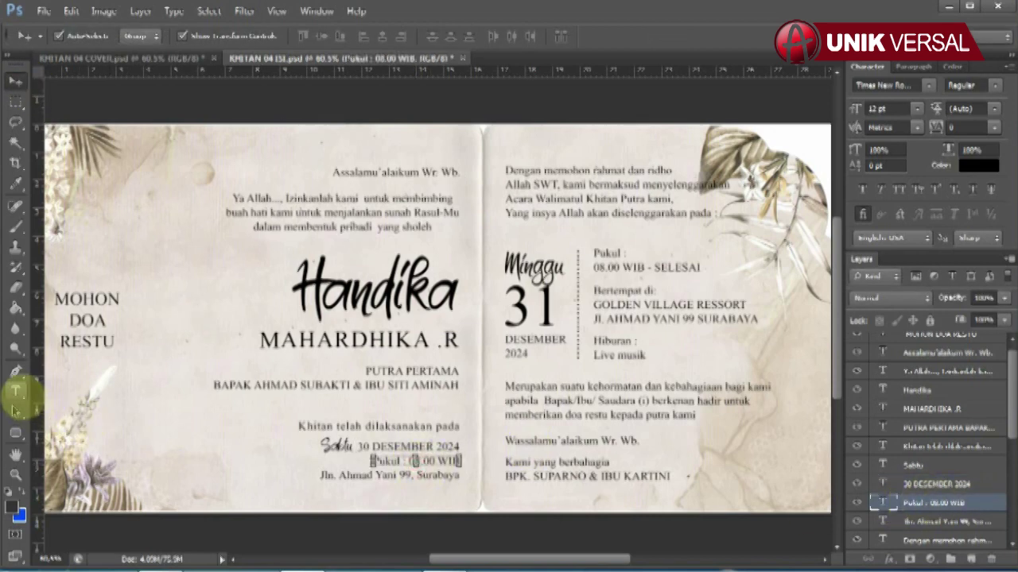
click(15, 390)
drag(408, 462, 556, 473)
text(08)
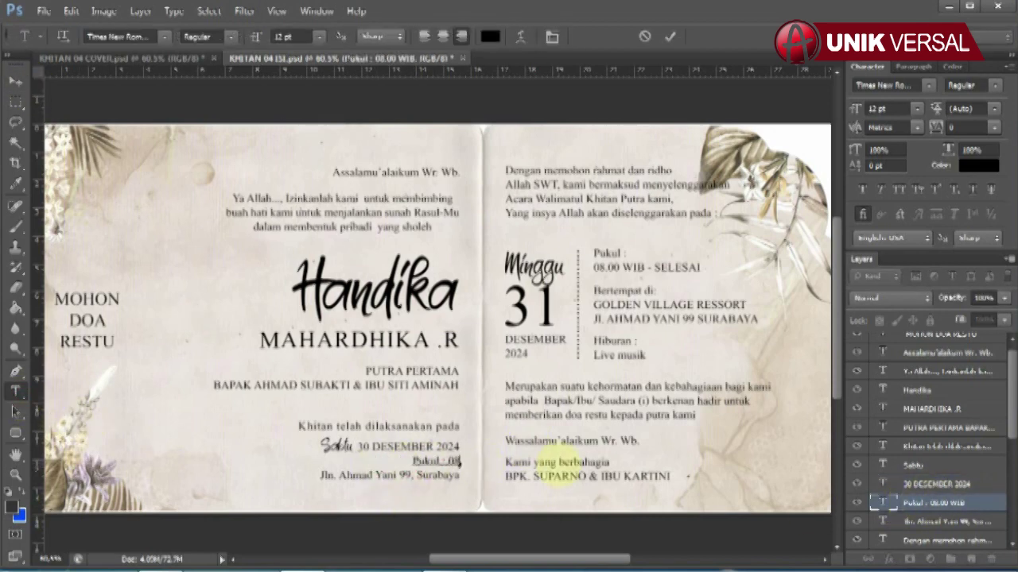
text(.00 WIB)
click(15, 81)
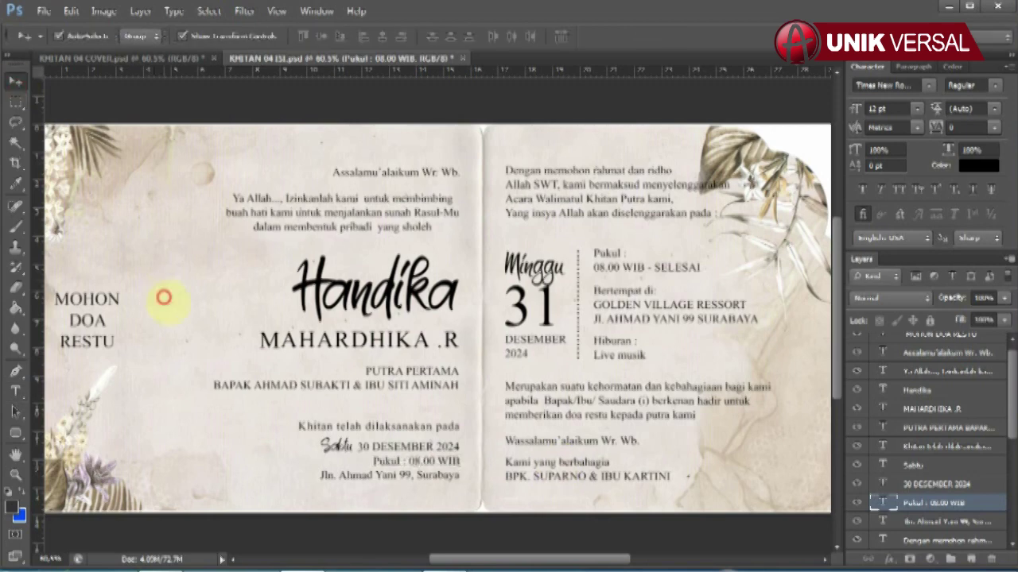
click(391, 475)
key(t)
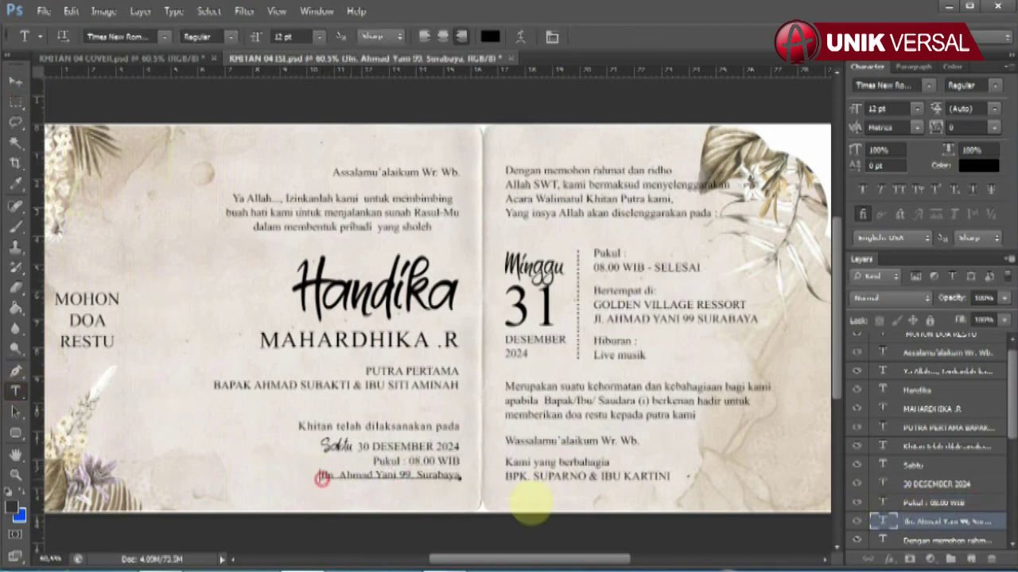
key(ctrl+a)
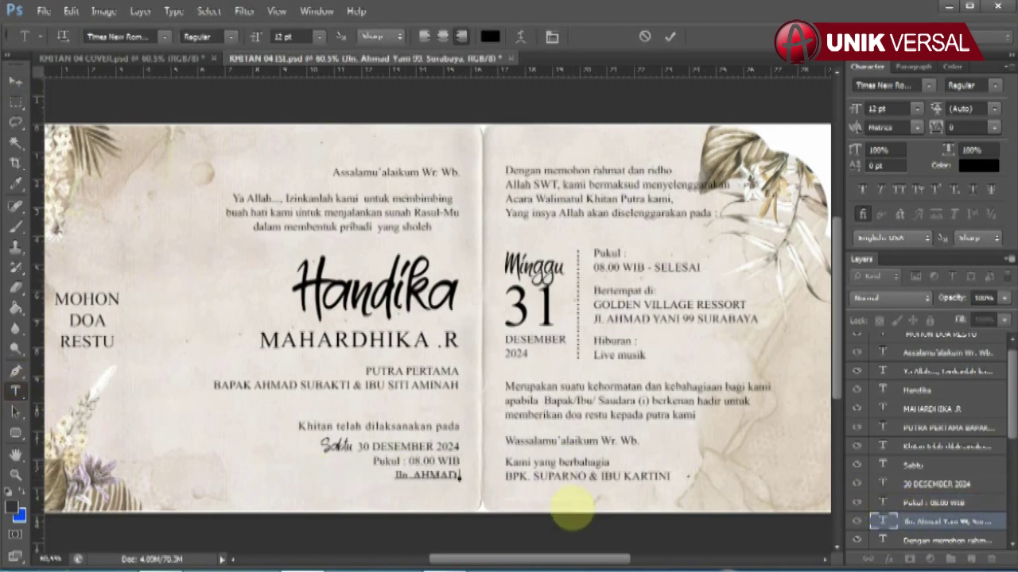
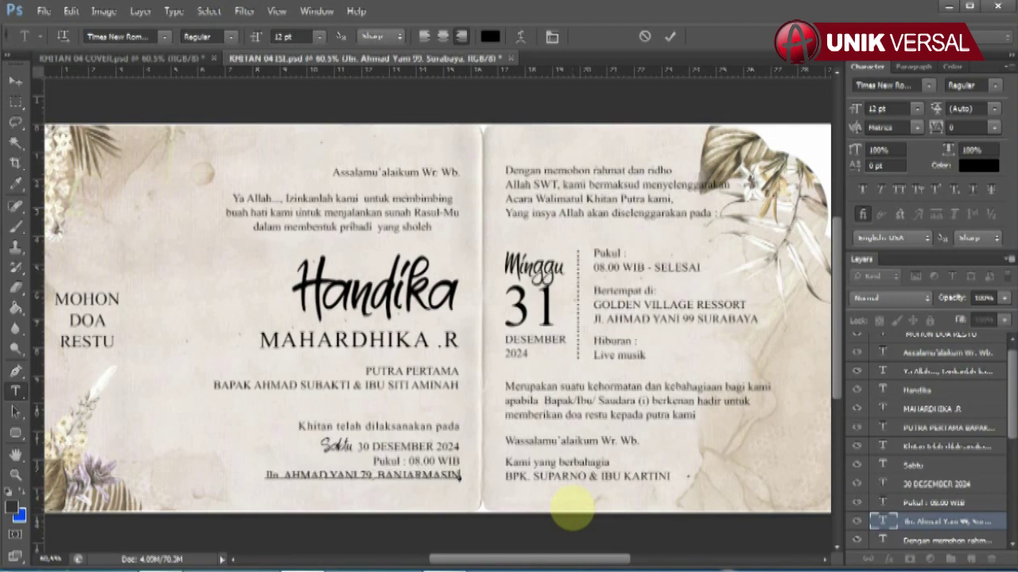
click(15, 80)
Re-edit the right page's Minggu day and the large date number 31.
click(534, 269)
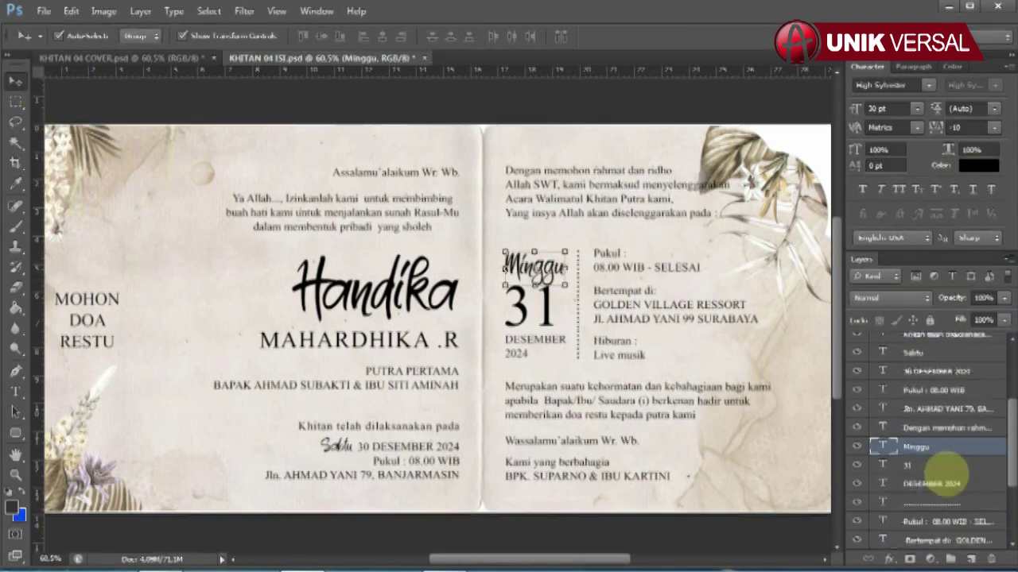
scroll(946, 469, down, 3)
click(15, 391)
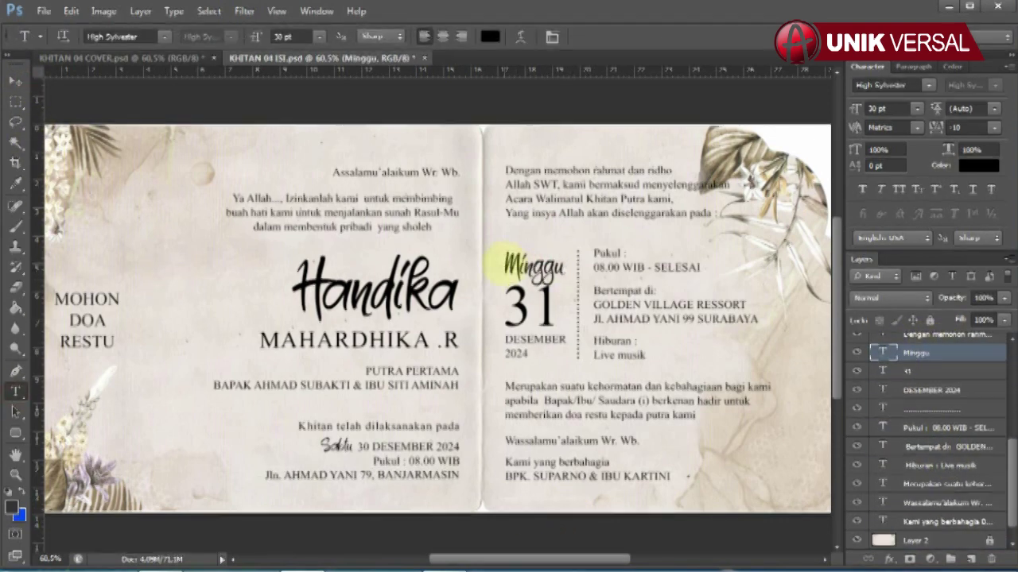
double_click(503, 267)
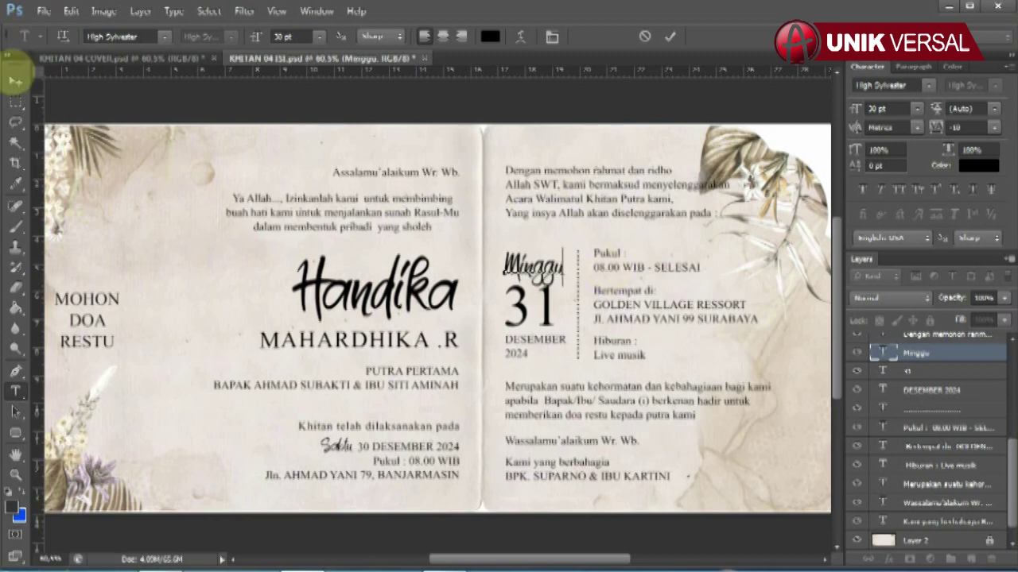
click(15, 80)
click(527, 301)
click(15, 391)
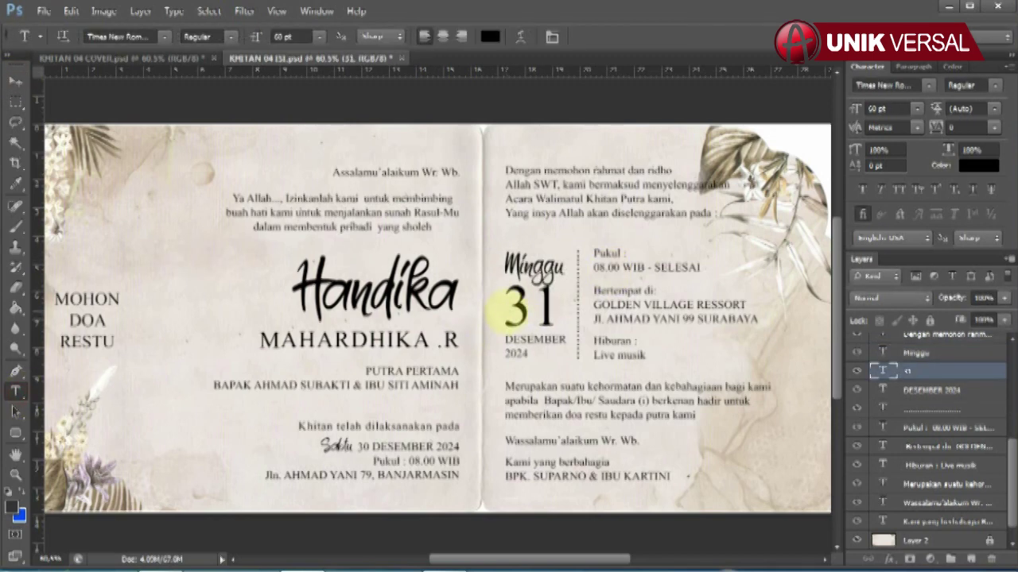
double_click(527, 304)
click(16, 78)
Retype the year 2024 under DESEMBER.
click(930, 391)
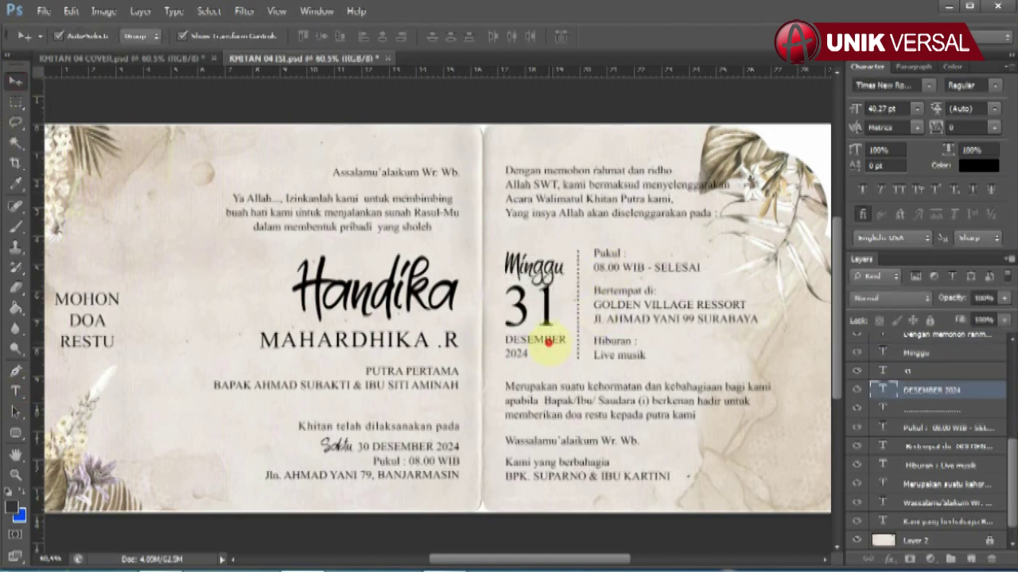
click(16, 391)
drag(513, 353, 596, 357)
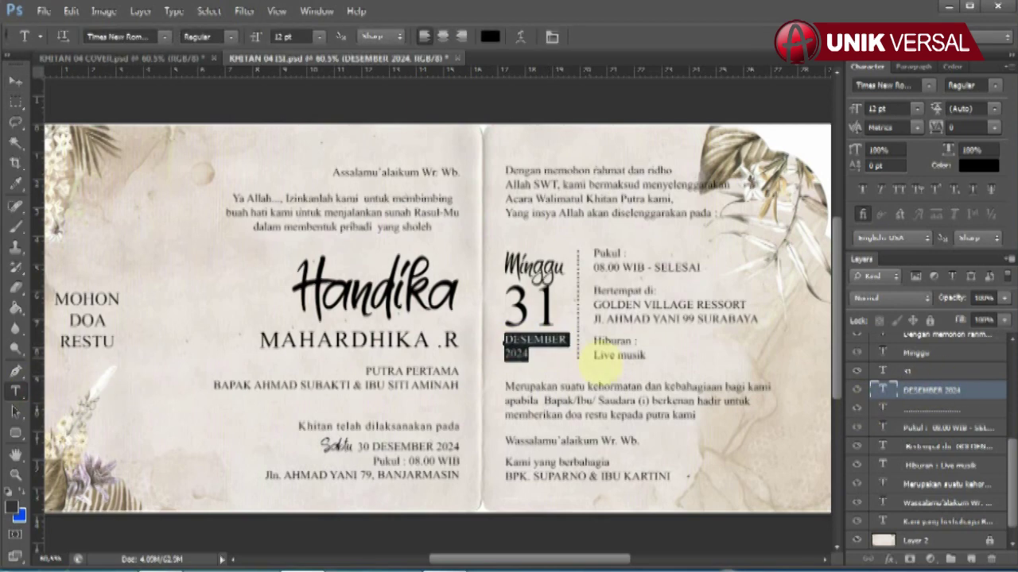
key(BackSpace)
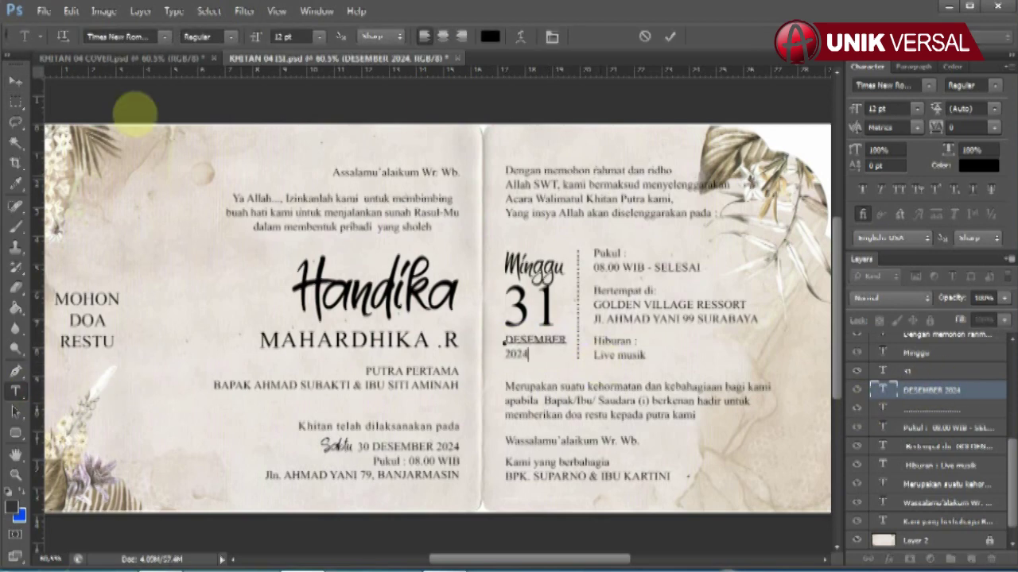
text(2024)
click(15, 80)
Retype the Pukul event time line starting with '08'.
click(645, 264)
click(15, 391)
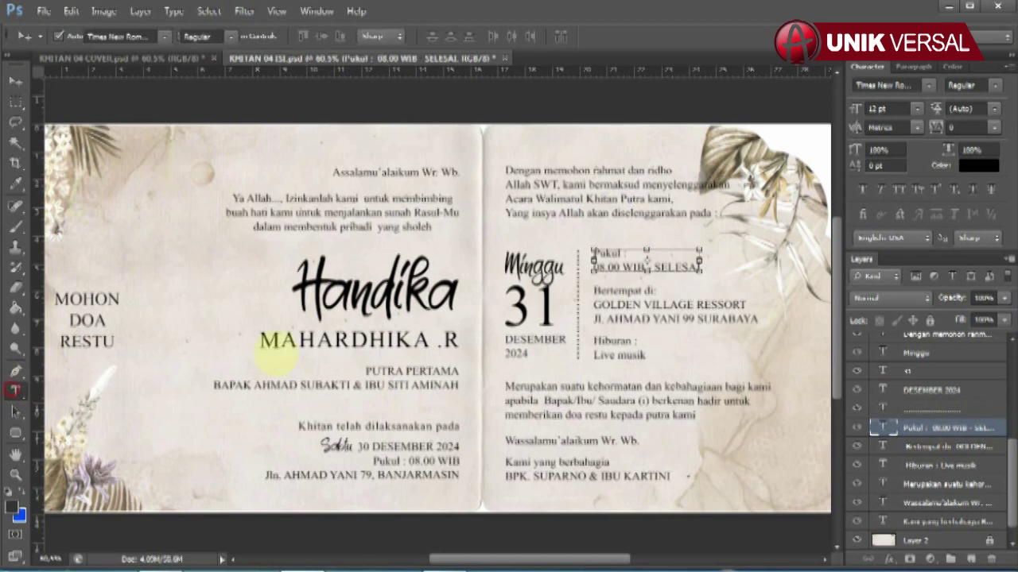
click(596, 254)
drag(593, 253, 775, 266)
text(08)
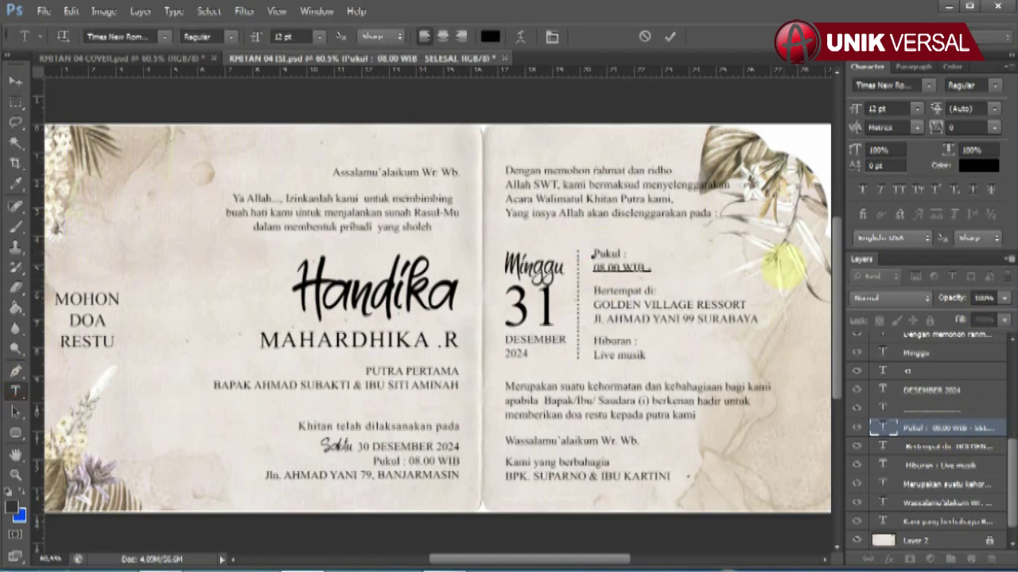
click(16, 81)
Replace the venue lines with 'GOLDEN VILLAGE RESSORT Jl. AHMAD YANI 99 BANJARMASIN'.
click(926, 447)
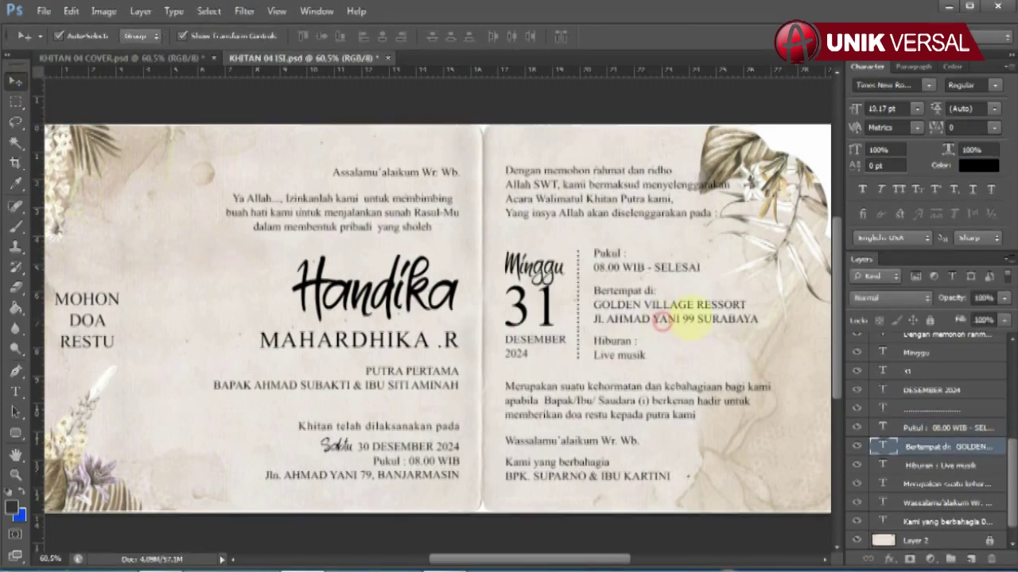
click(15, 391)
drag(593, 291, 759, 321)
text(GOLDEN VILLAGE RESSORT Jl.)
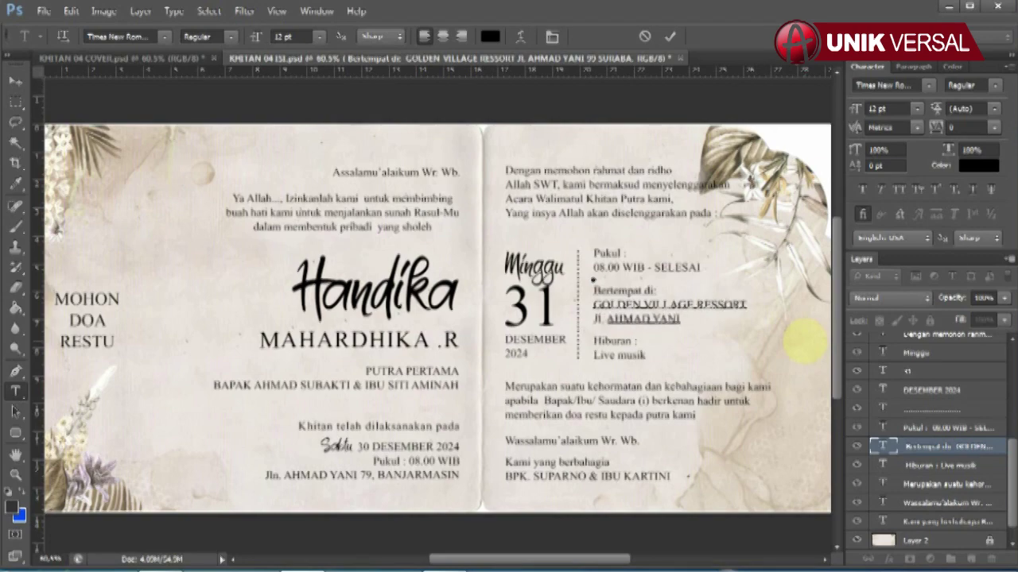
text( AHMAD YANI 99 BANJARMAS)
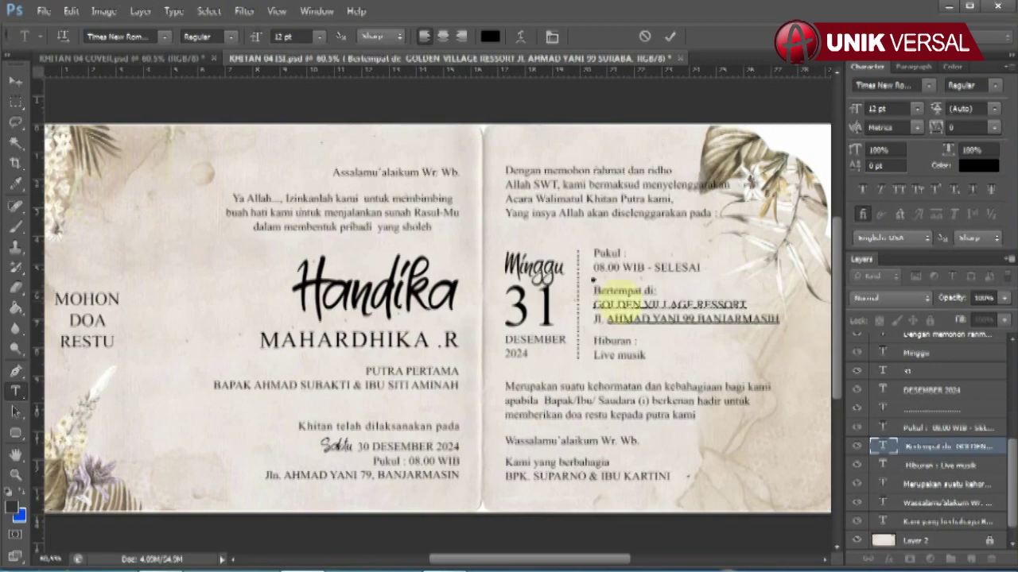
text(IN)
click(15, 81)
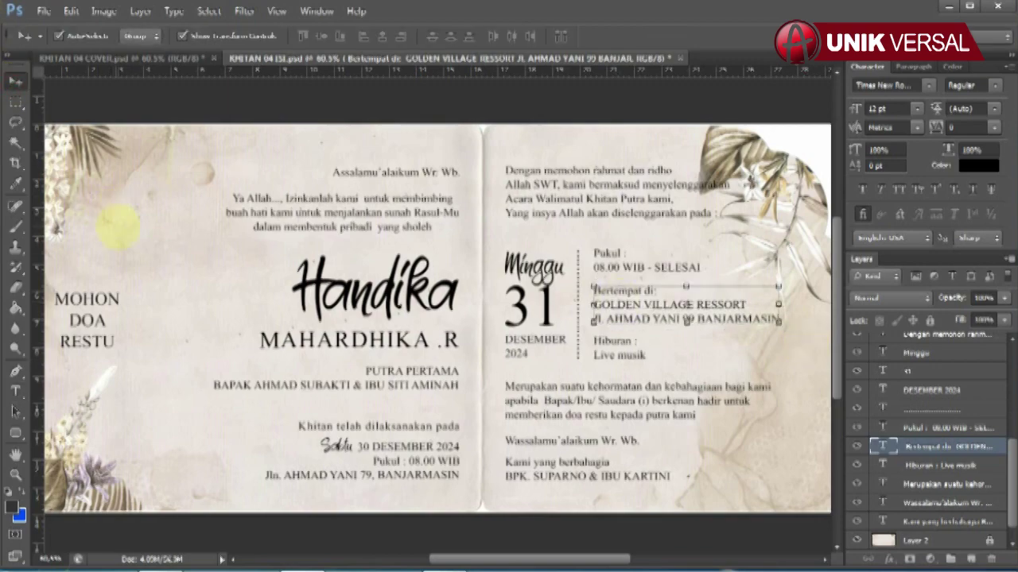
click(939, 465)
Retype the entertainment line 'Live musik' in capitals as LIVE MUSIK.
click(15, 391)
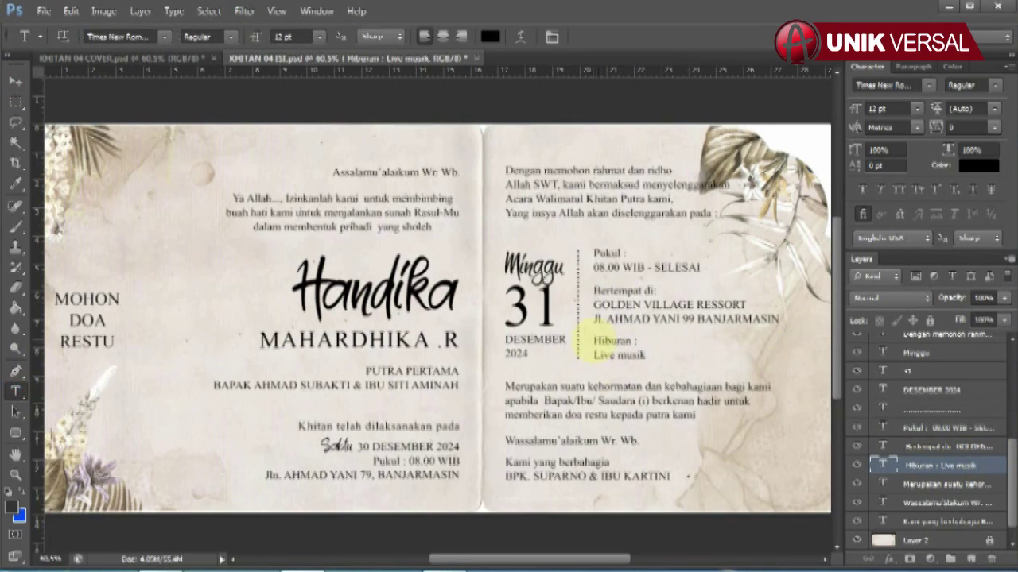
drag(595, 339, 690, 362)
text(LIVE MUSIK)
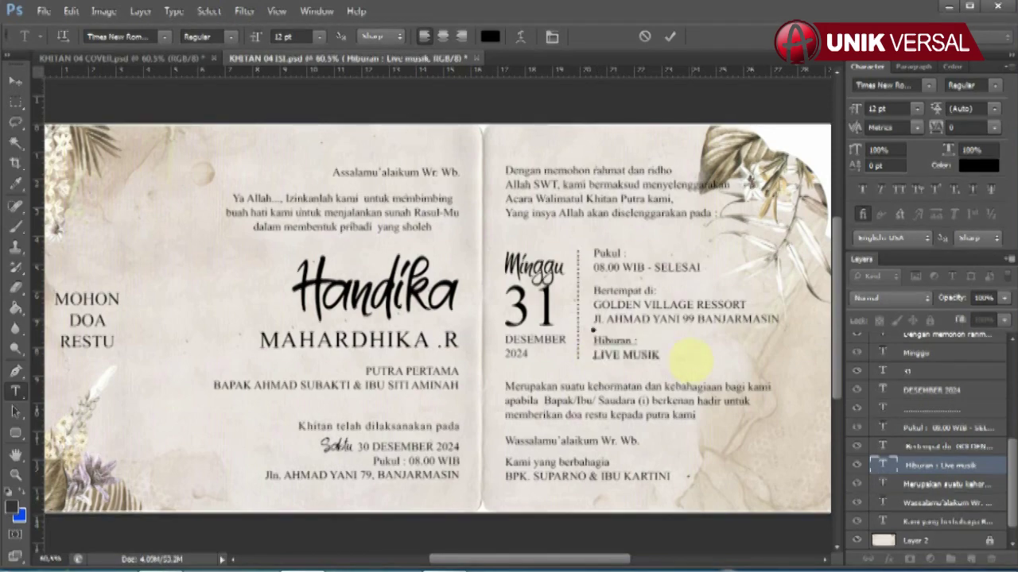
click(15, 81)
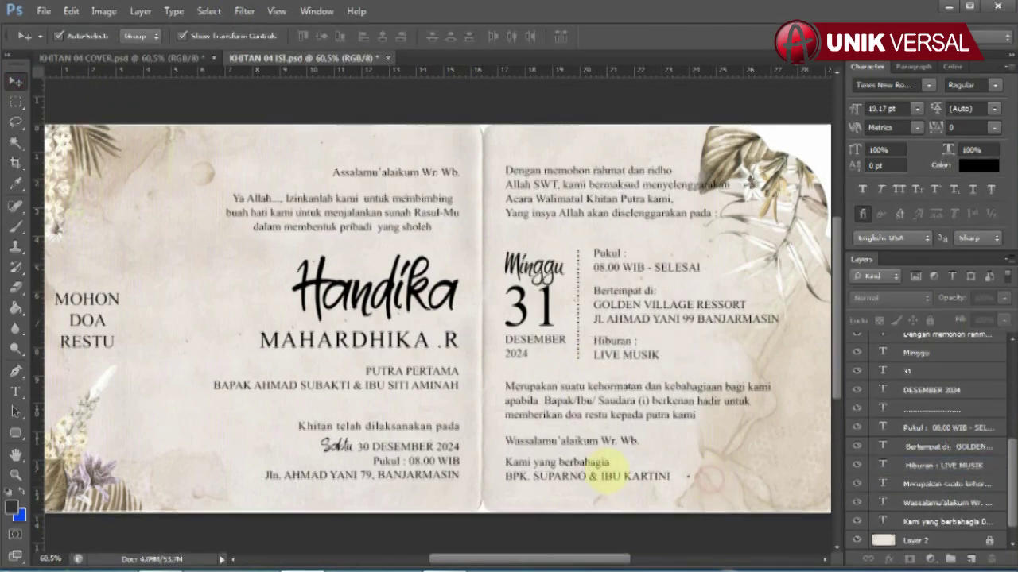
click(602, 470)
click(15, 390)
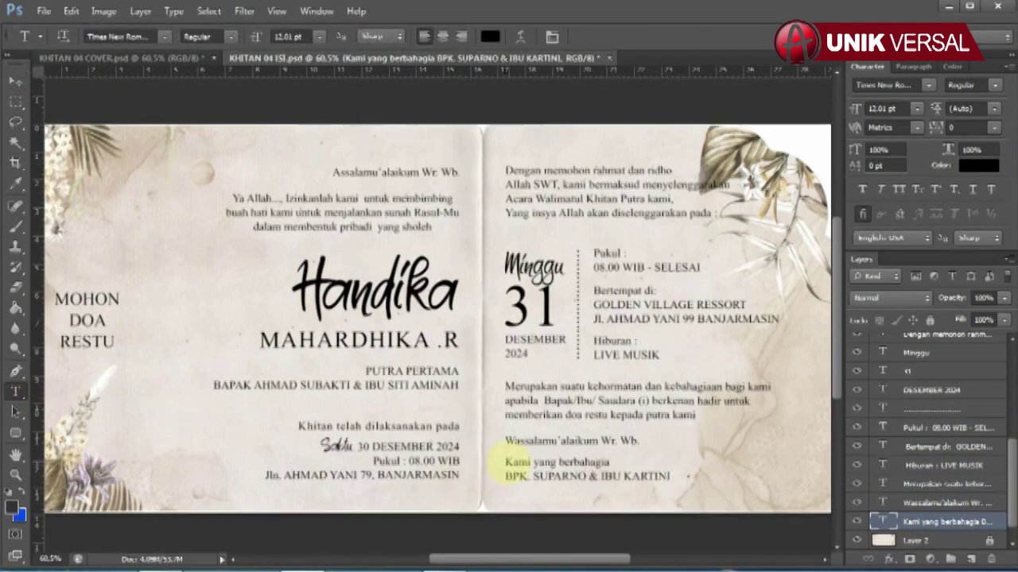
drag(501, 459, 672, 479)
drag(533, 477, 620, 478)
drag(509, 476, 874, 527)
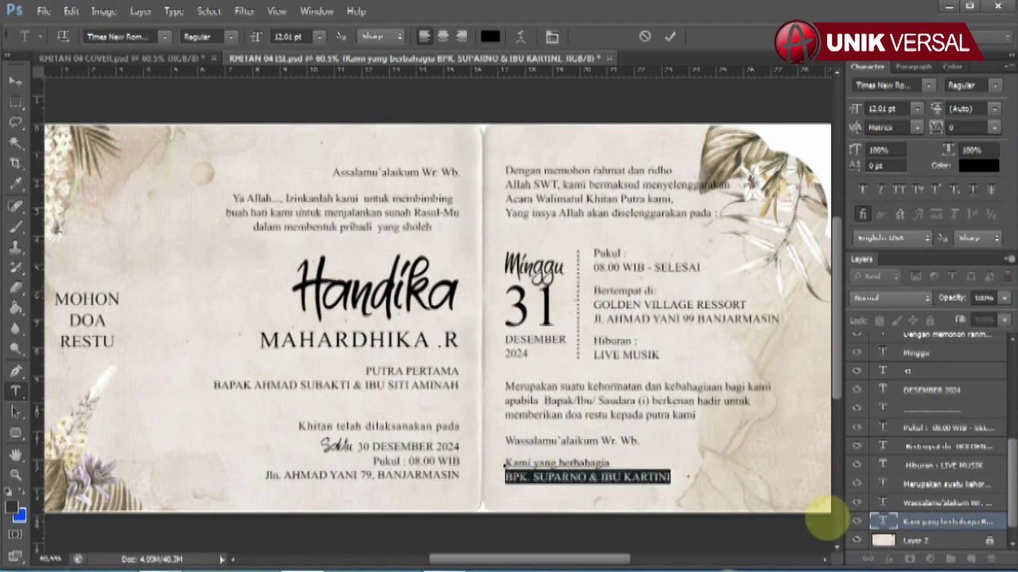
text(KEL. BPK)
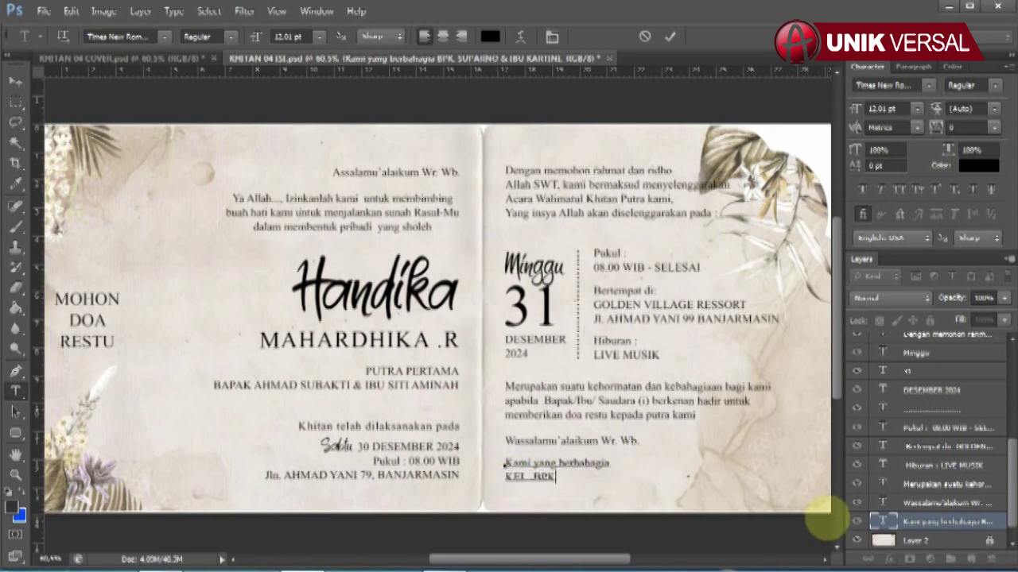
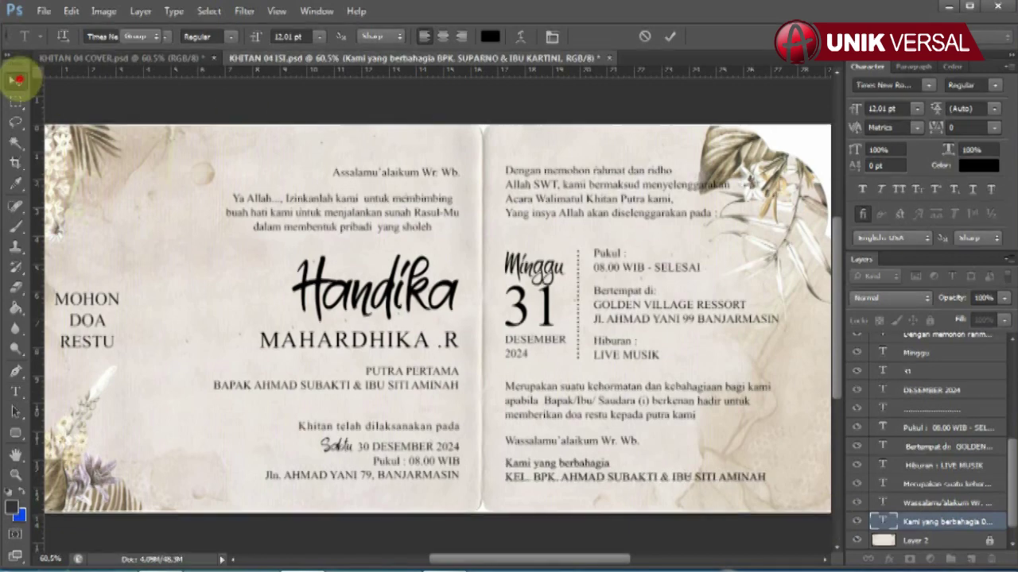
click(15, 80)
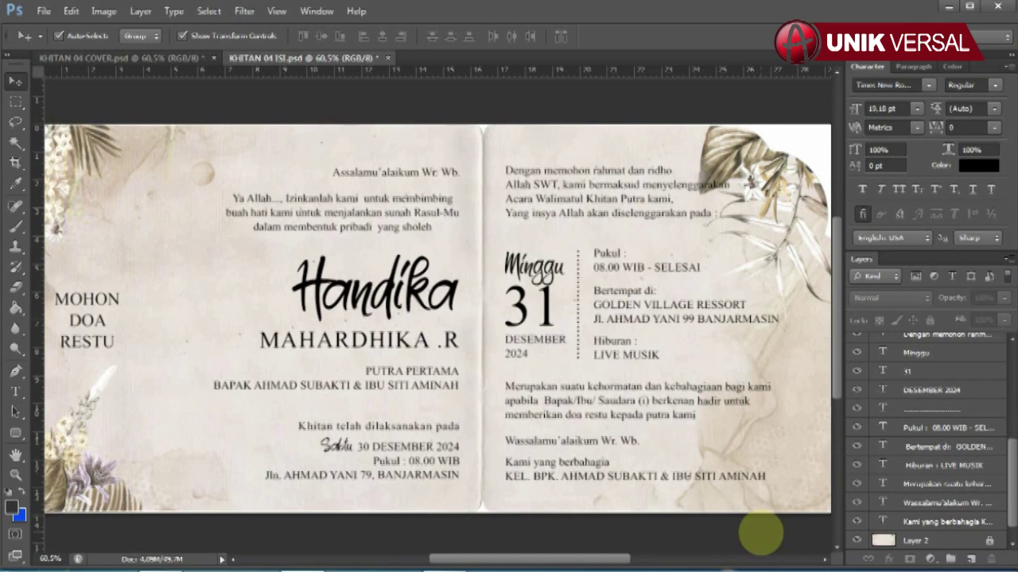
Save KHITAN 04 COVER.psd with Ctrl+S and go back to KHITAN 04 ISI.psd.
click(178, 58)
key(ctrl+s)
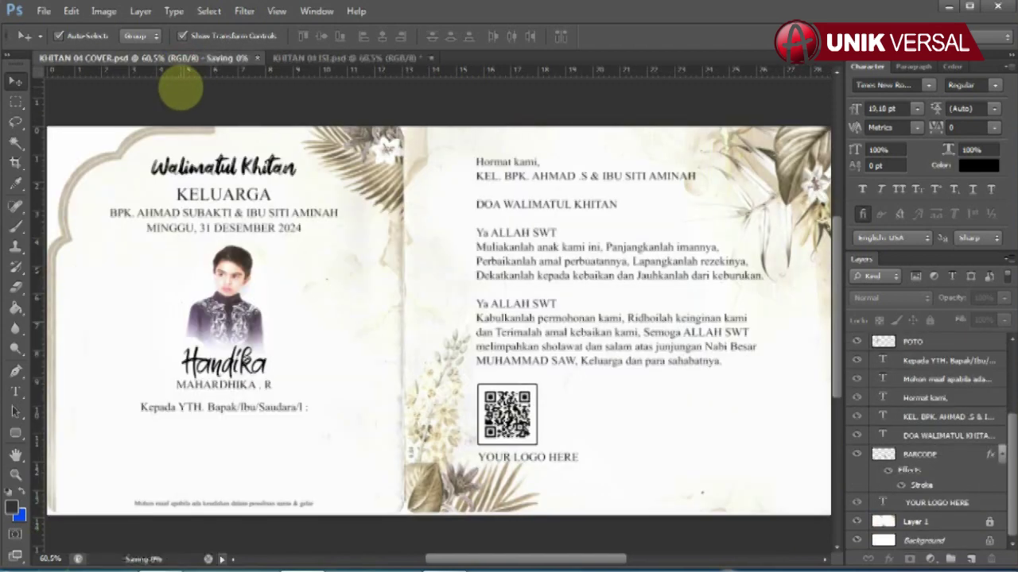
click(274, 60)
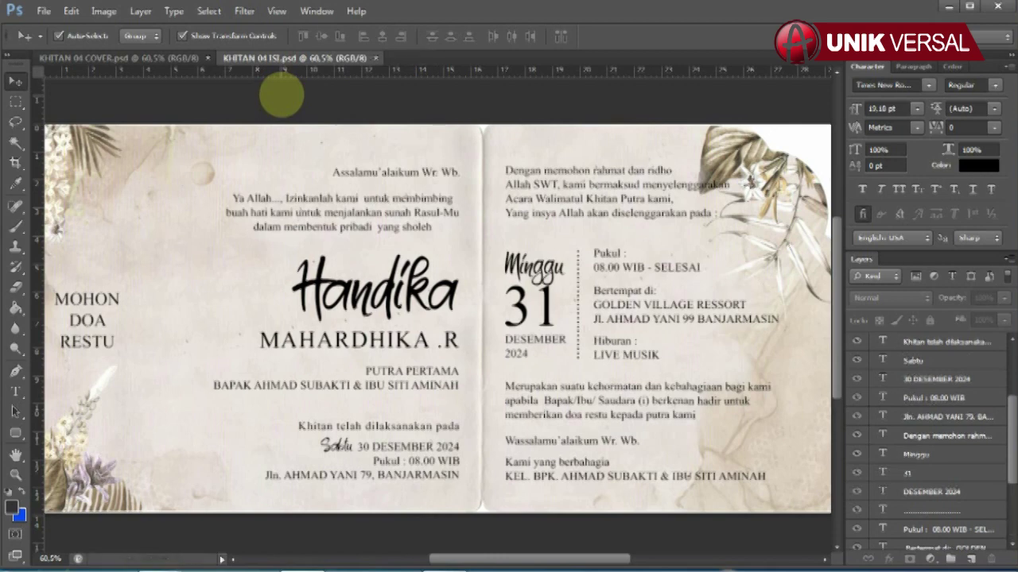